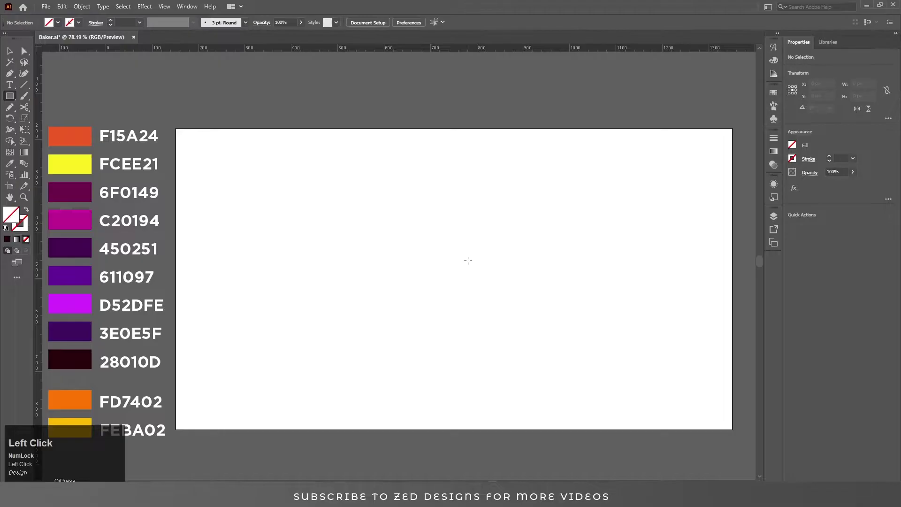
Create a 1200 x 650 px rectangle and centre it horizontally and vertically on the artboard.
text(1200)
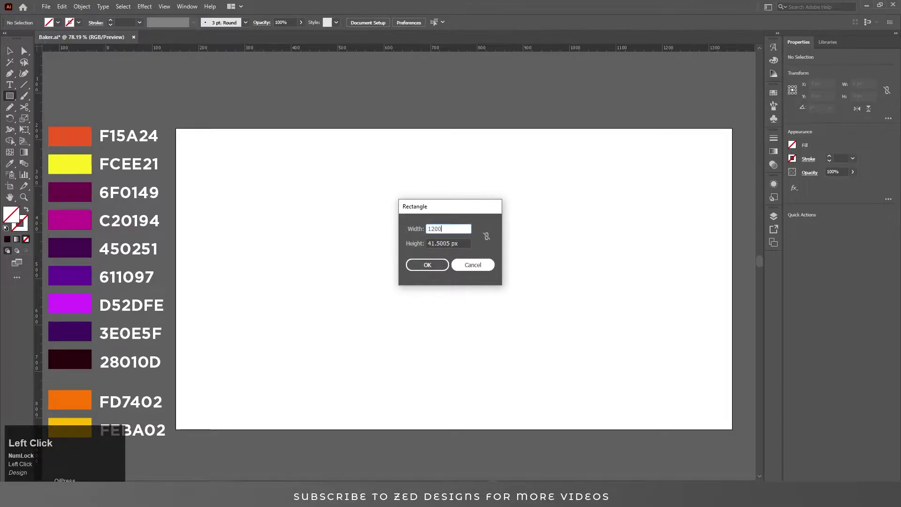
key(Tab)
text(50)
key(ctrl+a)
text(6)
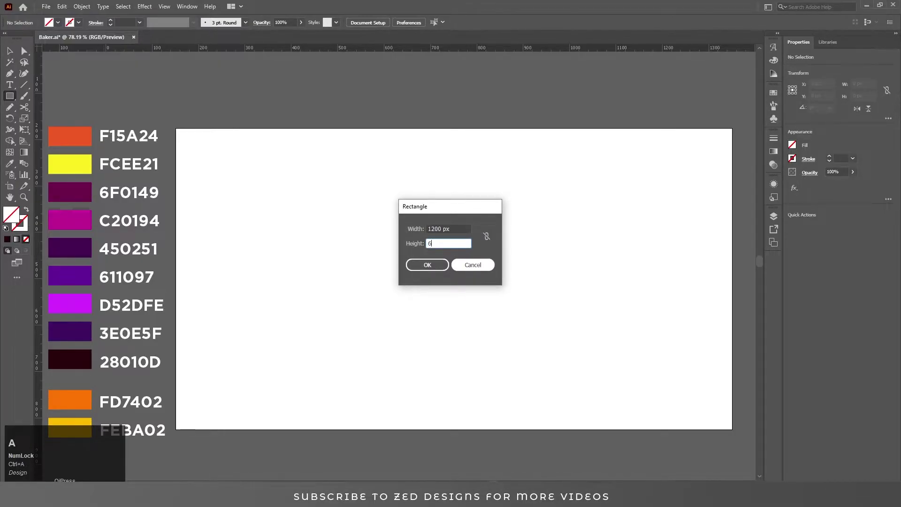
key(Return)
key(v)
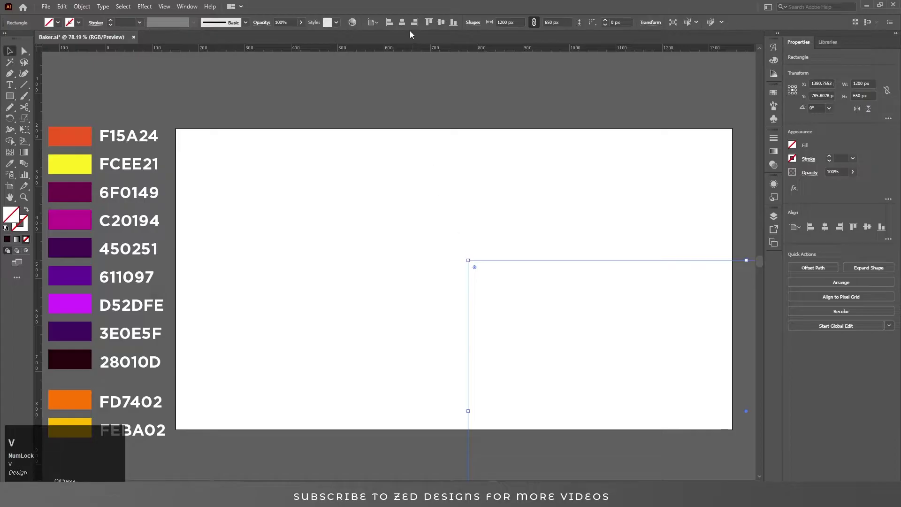
click(402, 23)
click(441, 22)
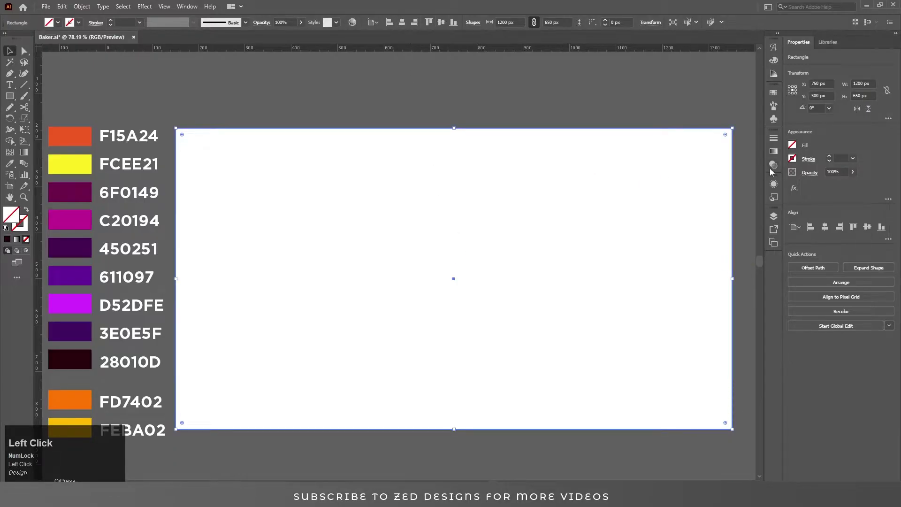
Fill the rectangle with a radial gradient and set its outer colour stop to RGB hex FD7402.
click(774, 152)
click(711, 149)
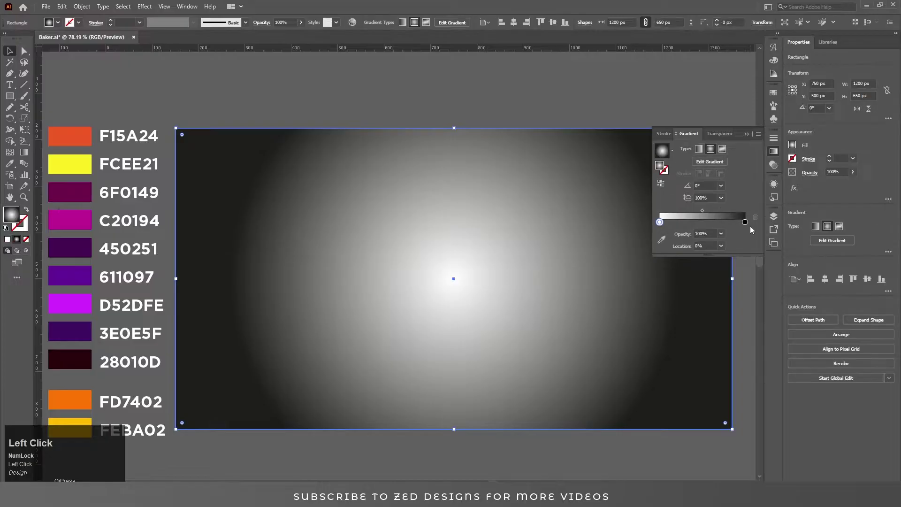
click(745, 222)
double_click(745, 223)
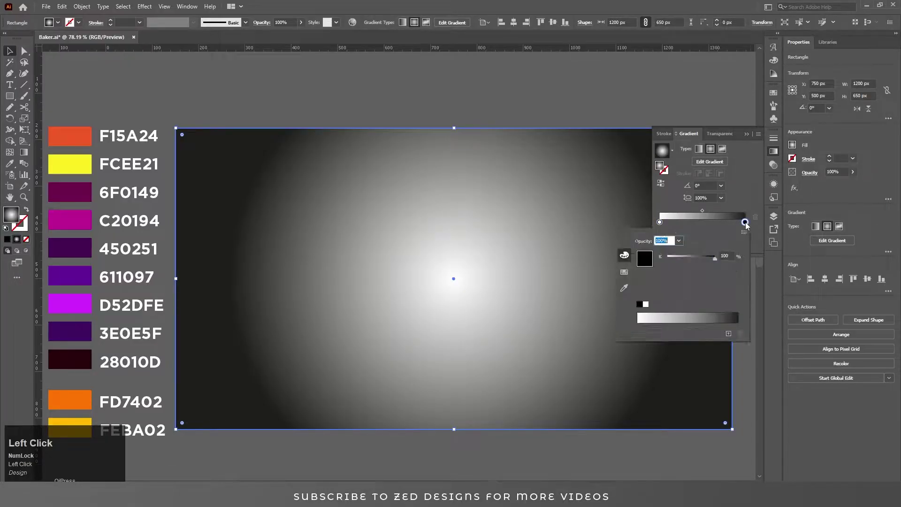
click(744, 233)
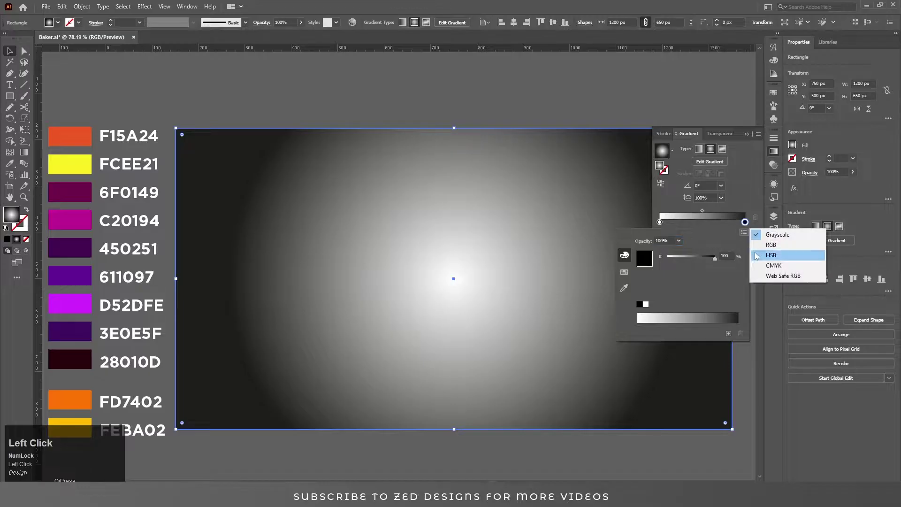
click(769, 243)
key(shift)
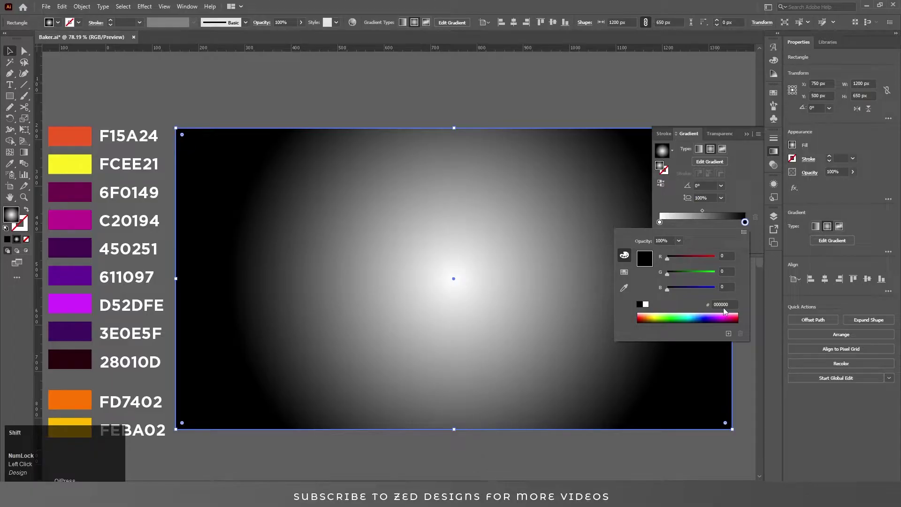
click(724, 305)
text(F)
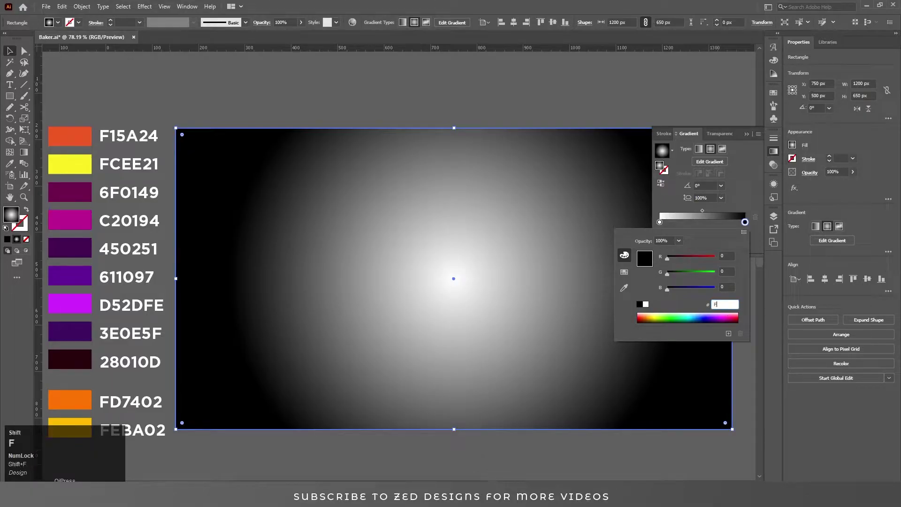
text(D7402)
key(Tab)
click(749, 198)
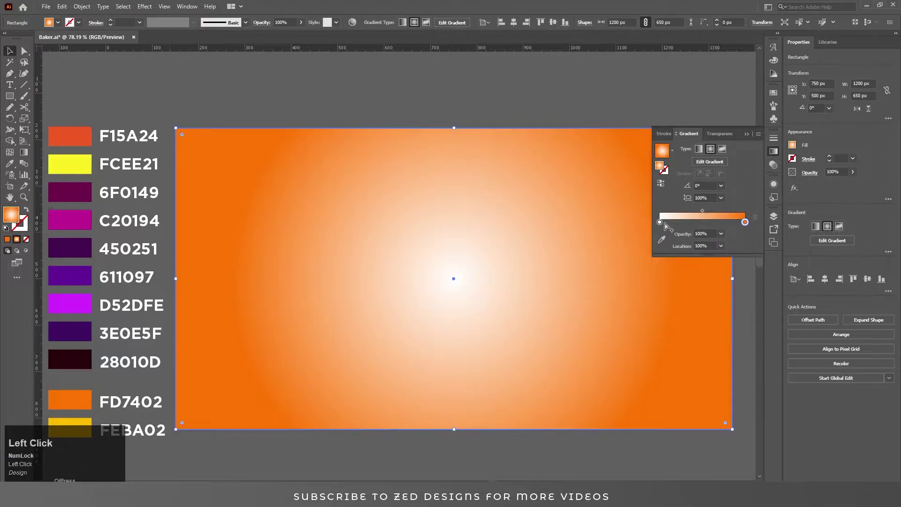
Set the inner colour stop of the rectangle's radial gradient to RGB hex FEBA02, then deselect the rectangle.
double_click(660, 223)
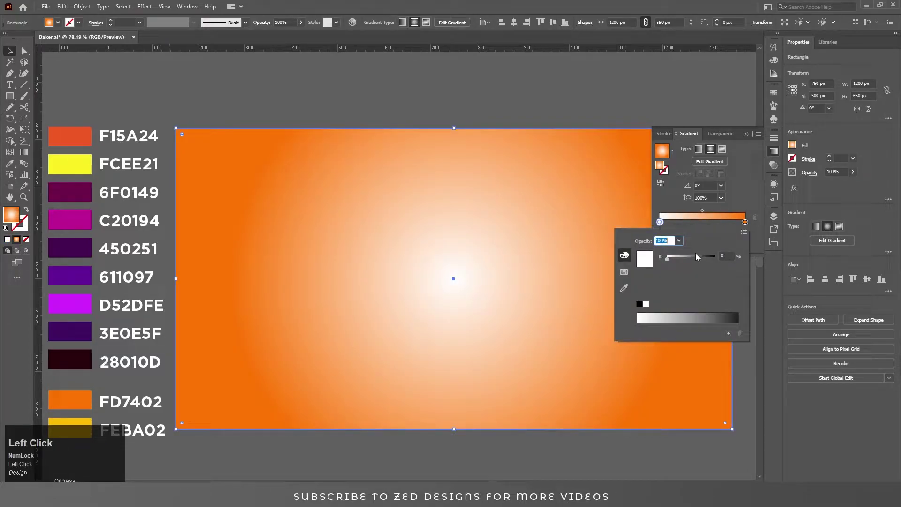
click(744, 232)
click(755, 242)
click(725, 305)
text(FEBA02)
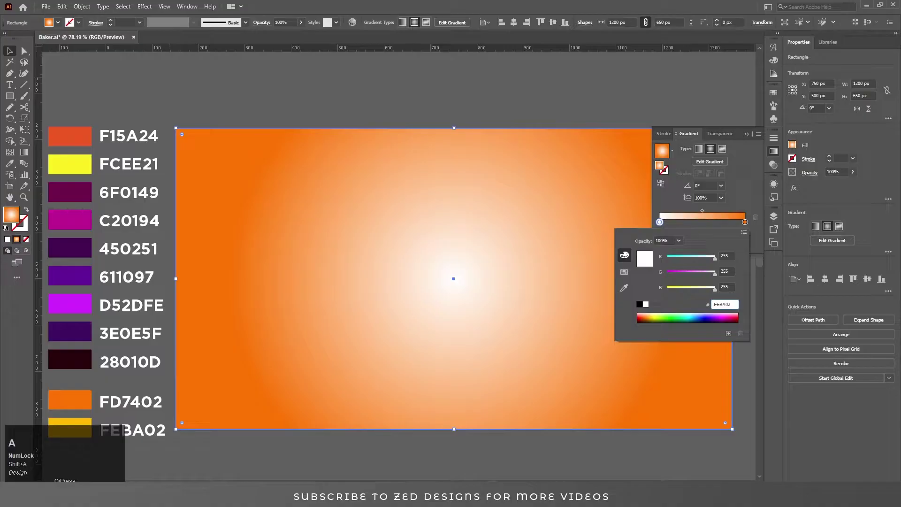
click(741, 203)
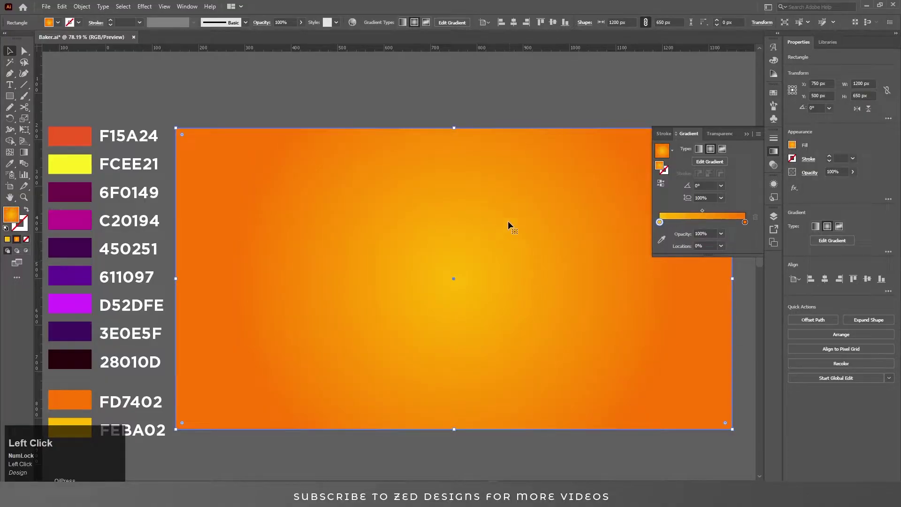
click(524, 114)
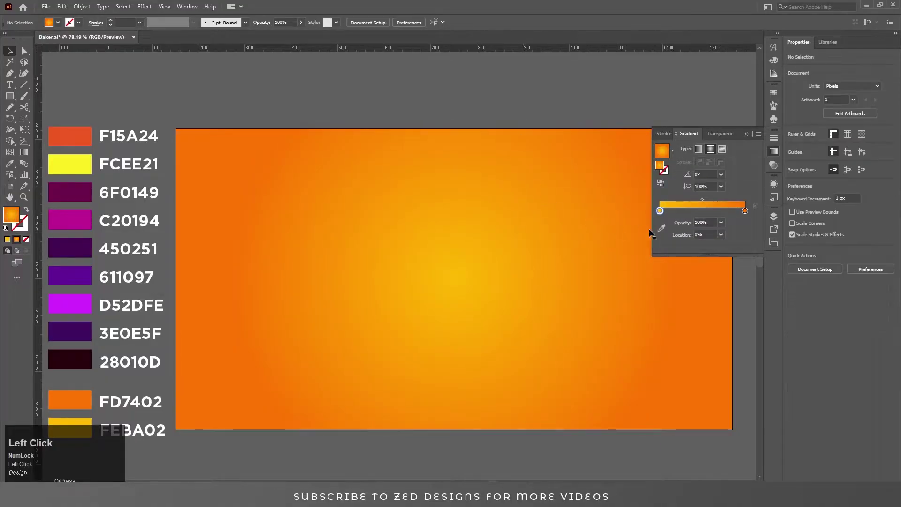
Place Layer 2 above Layer 1 and lock Layer 1 with the gradient background.
click(774, 216)
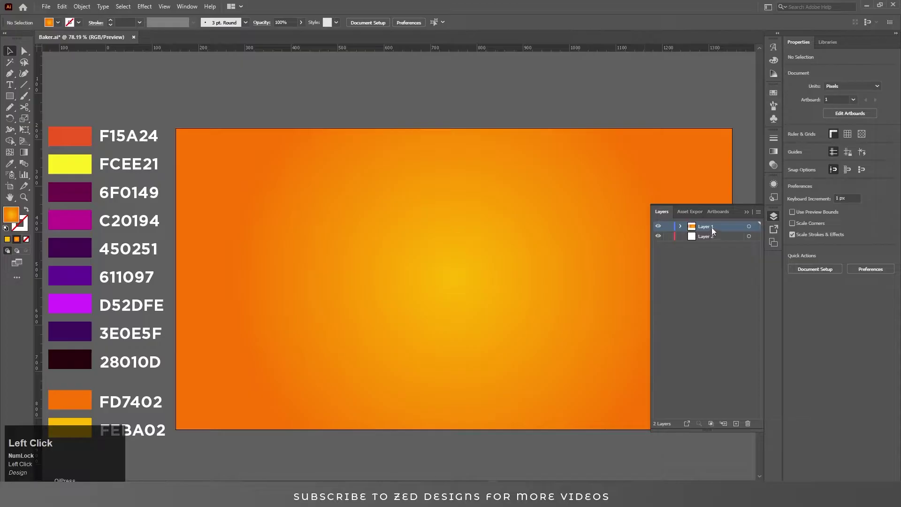
drag(714, 231, 716, 230)
click(667, 237)
click(774, 217)
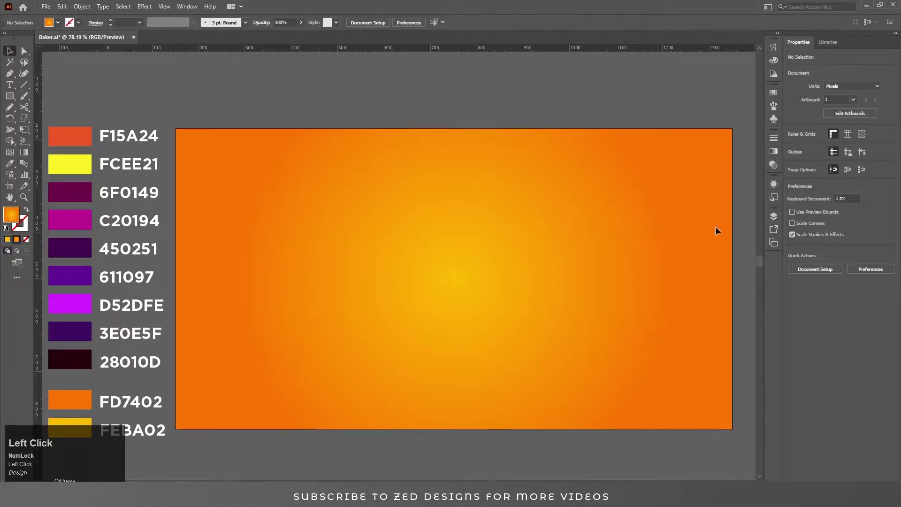
Add the point text BAKER in capitals near the middle of the artboard.
key(t)
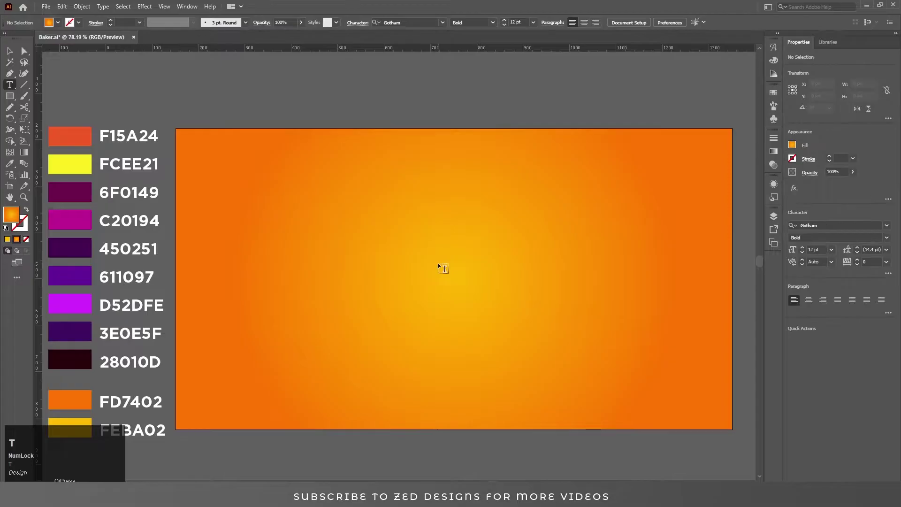
click(437, 262)
key(Caps_Lock)
text(BAKER)
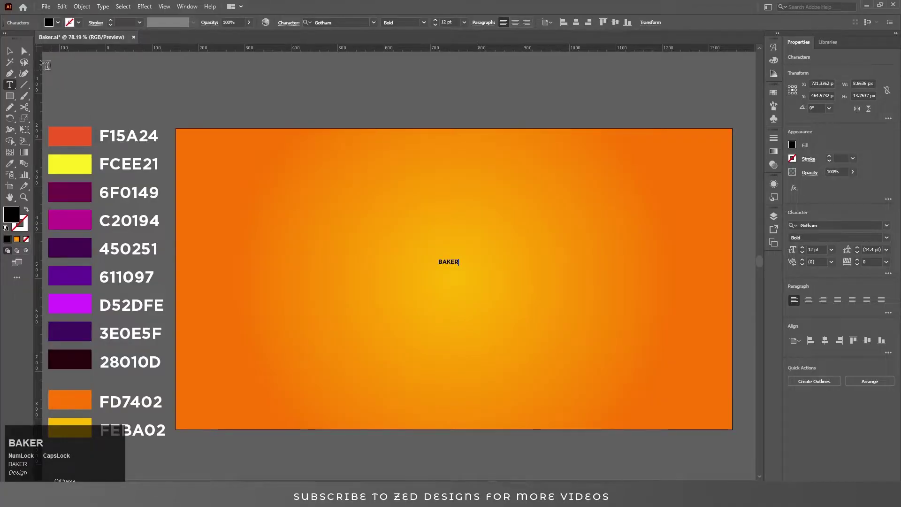
click(10, 50)
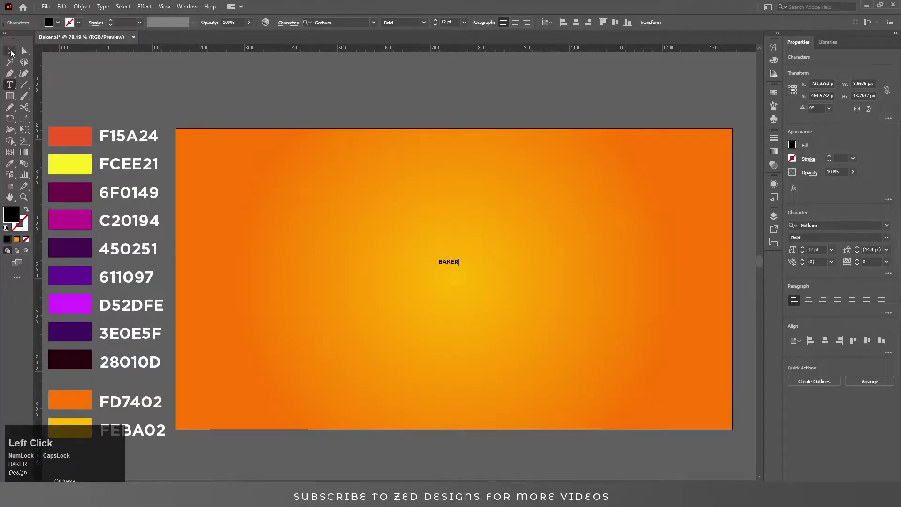
Centre the BAKER text's paragraph, align it to the artboard's centre and enlarge it to about 202 pt.
click(515, 22)
click(595, 22)
click(635, 22)
drag(464, 275, 628, 216)
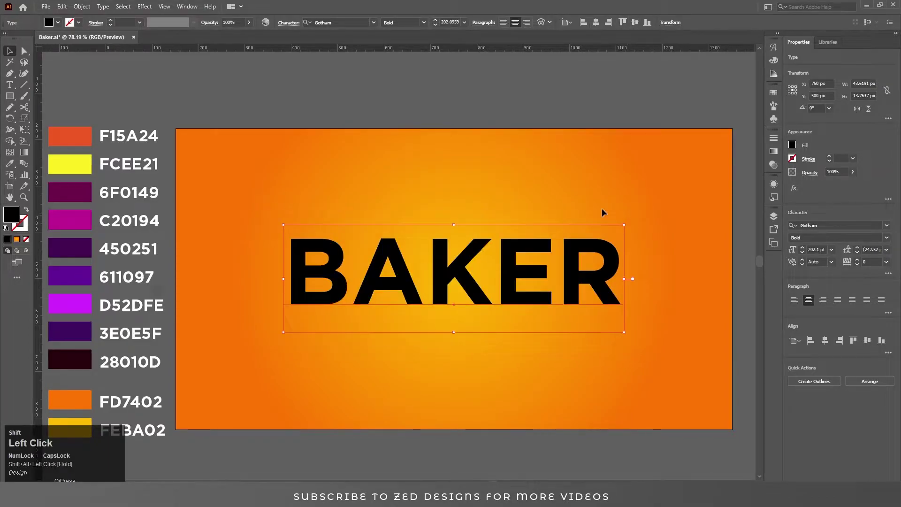
Change the BAKER text's font to Riffic Free Bold and scale it up from its centre to about 252.5 pt.
click(346, 22)
text(RF)
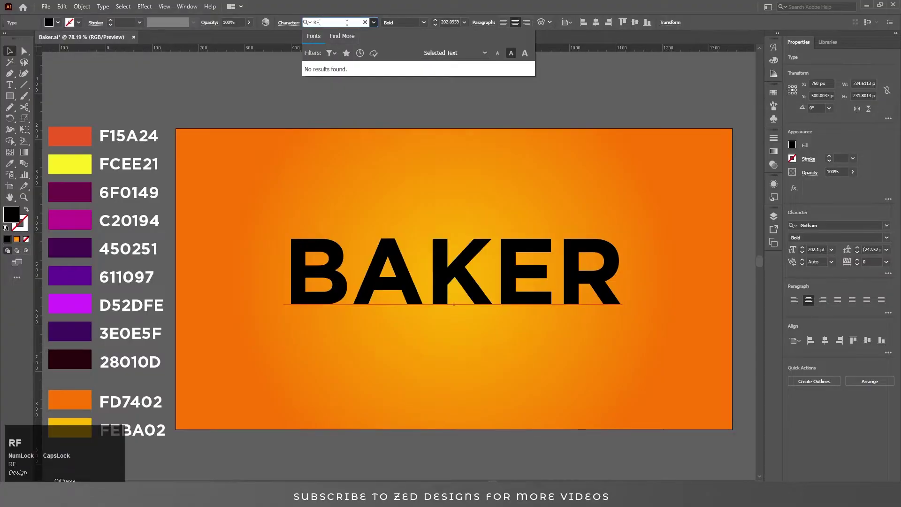
key(BackSpace)
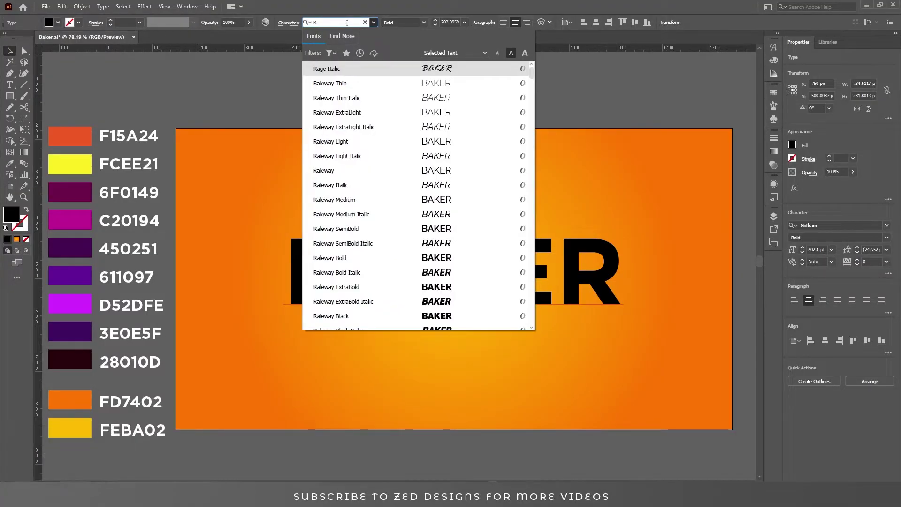
text(IF)
click(350, 68)
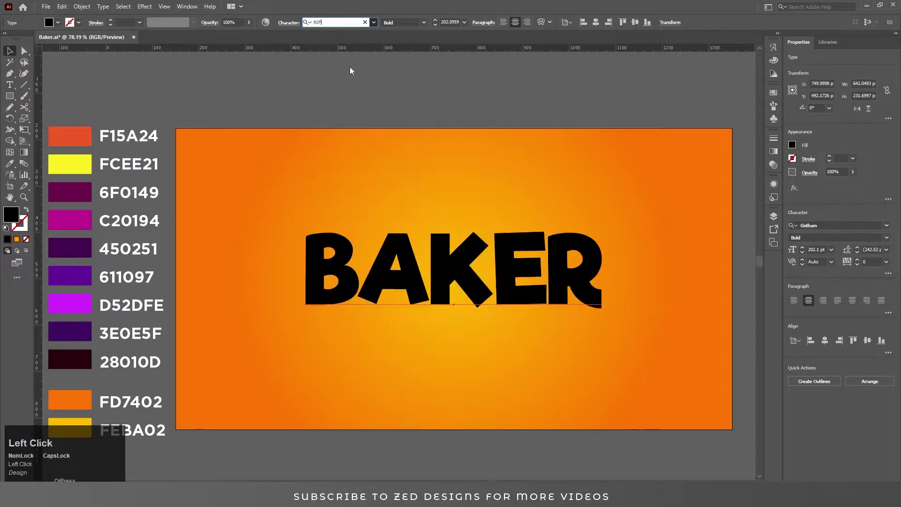
drag(605, 277, 640, 276)
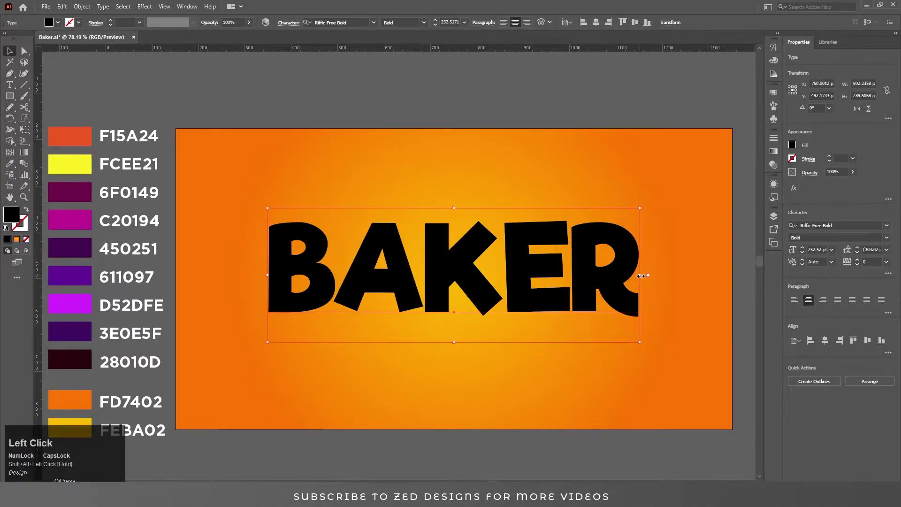
Remove the BAKER text's character fill and give the text a new fill with a linear gradient at -90°.
click(25, 240)
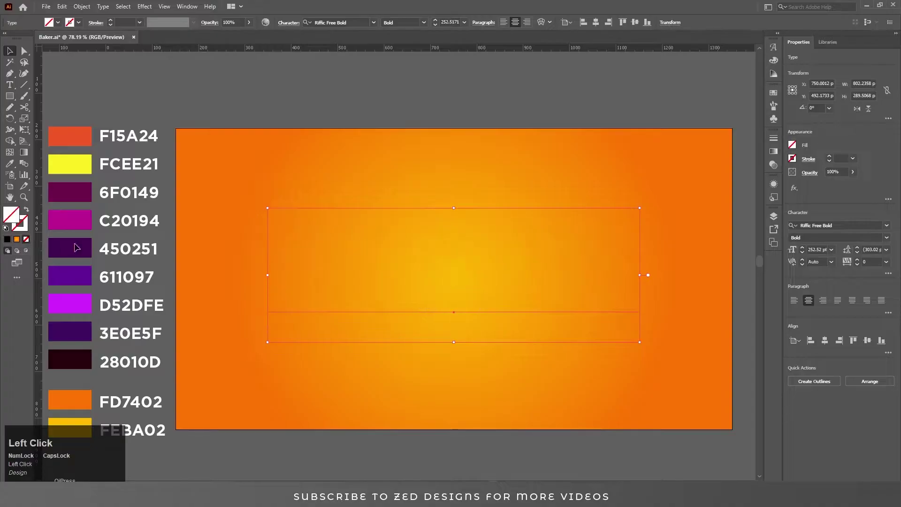
click(773, 183)
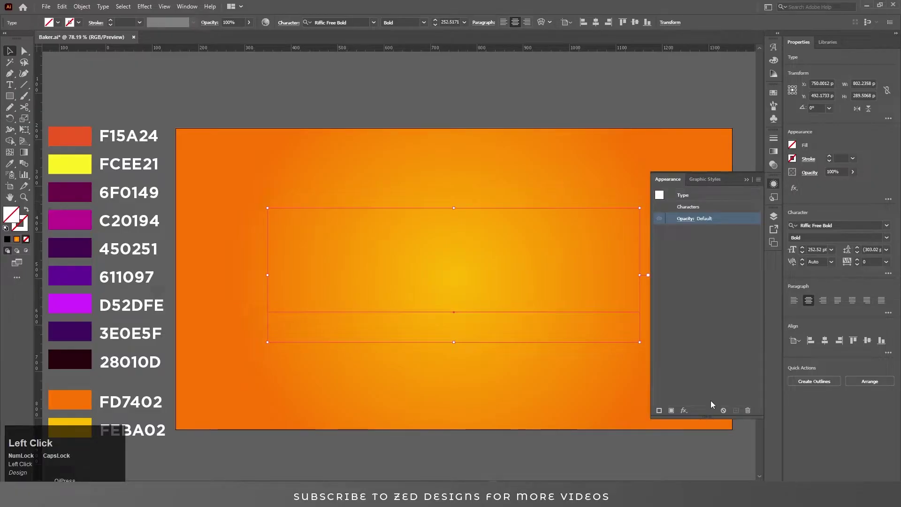
click(671, 411)
click(774, 151)
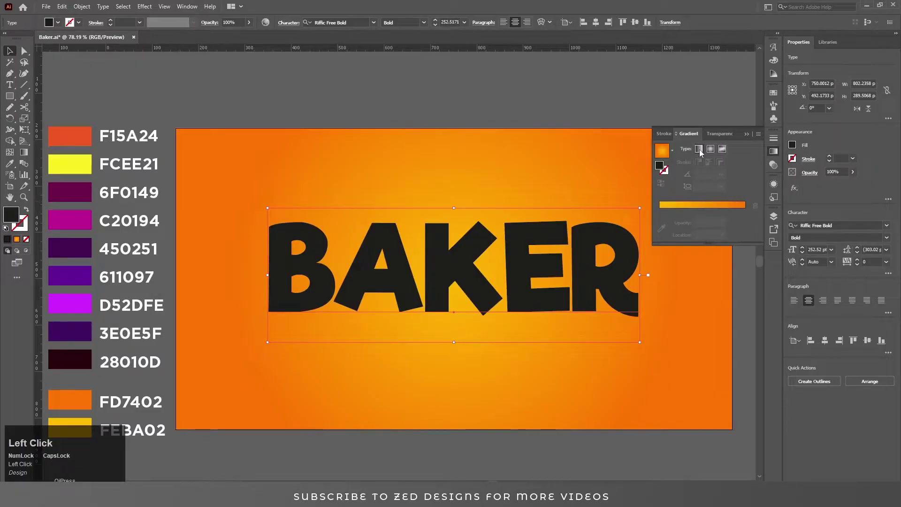
click(699, 149)
click(720, 186)
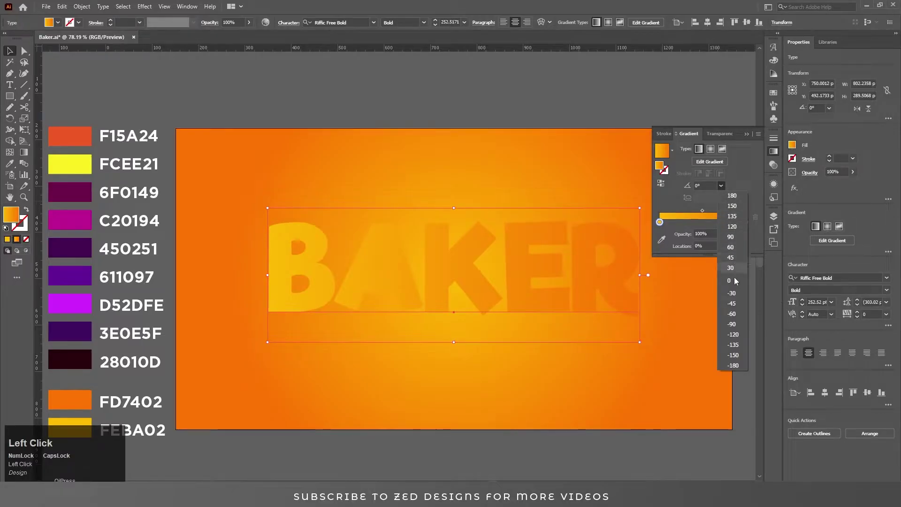
click(730, 325)
Set the end colour stop of the BAKER text's gradient to hex F15A24.
click(746, 223)
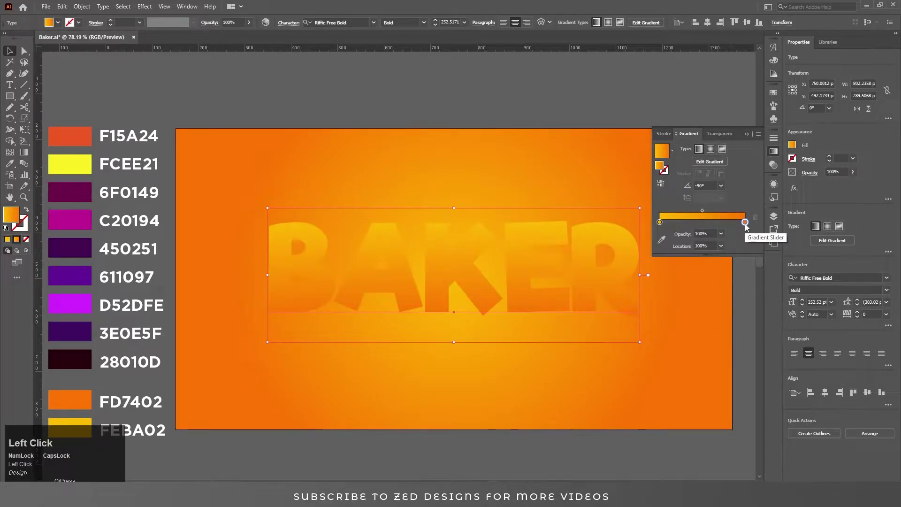
double_click(745, 223)
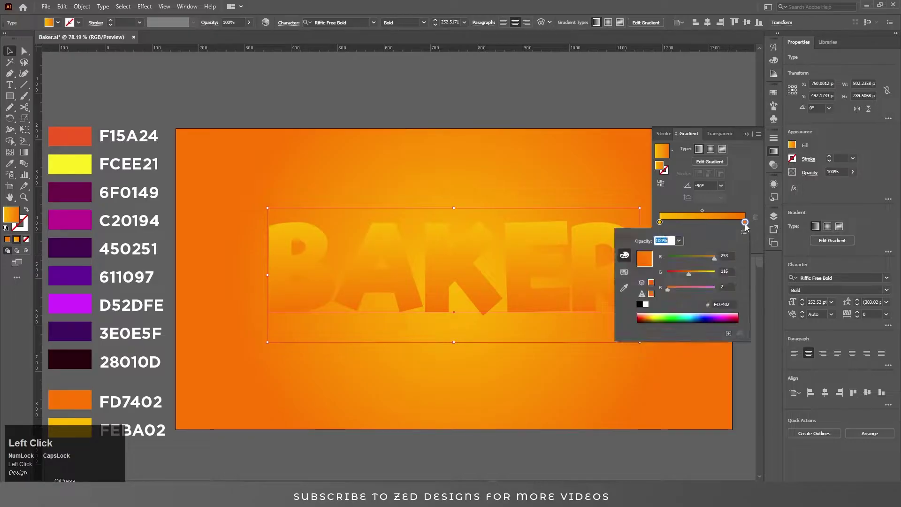
click(725, 305)
text(F)
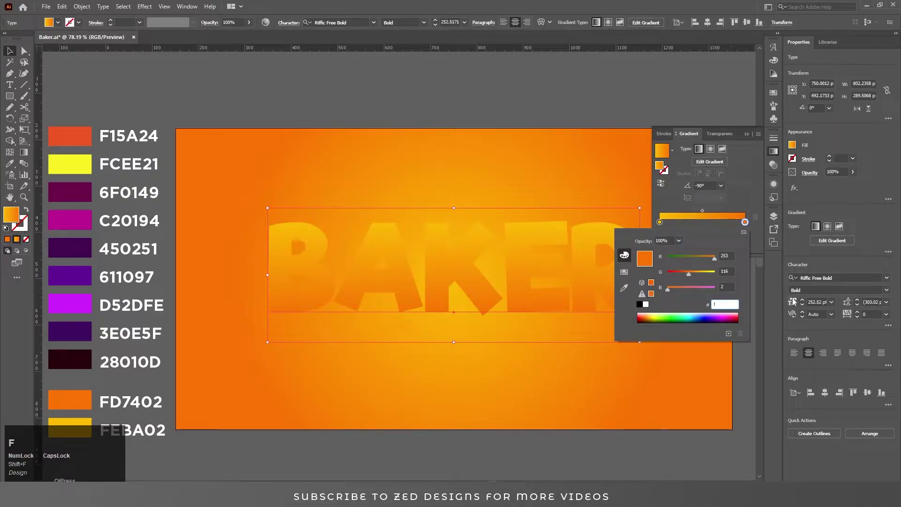
text(15A24)
key(Tab)
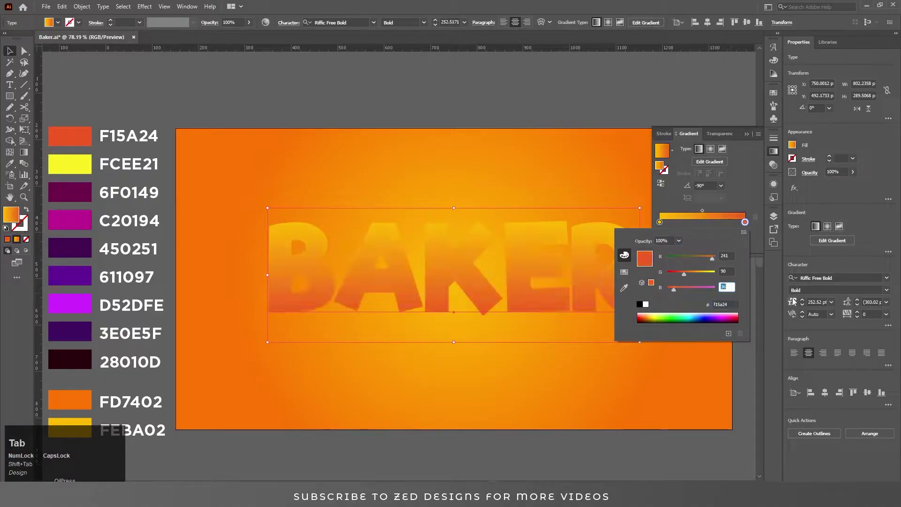
click(756, 206)
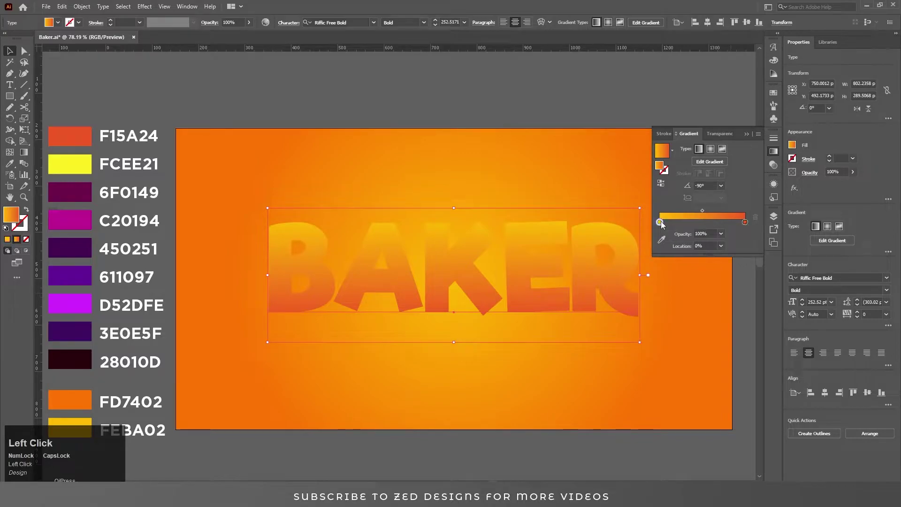
Set the start colour stop of the BAKER text's gradient to hex FCEE21.
double_click(659, 222)
click(723, 305)
text(FCEE21)
key(Tab)
click(746, 203)
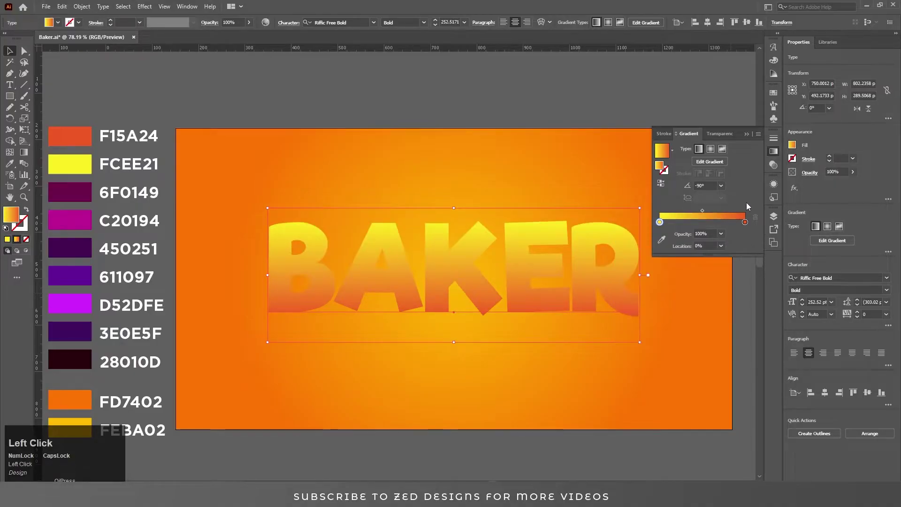
Duplicate the BAKER text's gradient fill and select the lower copy.
click(773, 184)
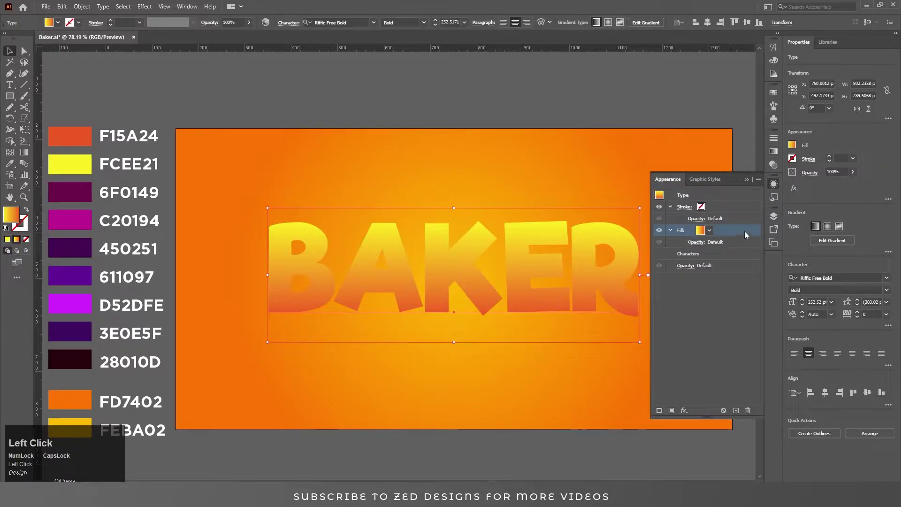
click(670, 230)
click(735, 410)
click(720, 244)
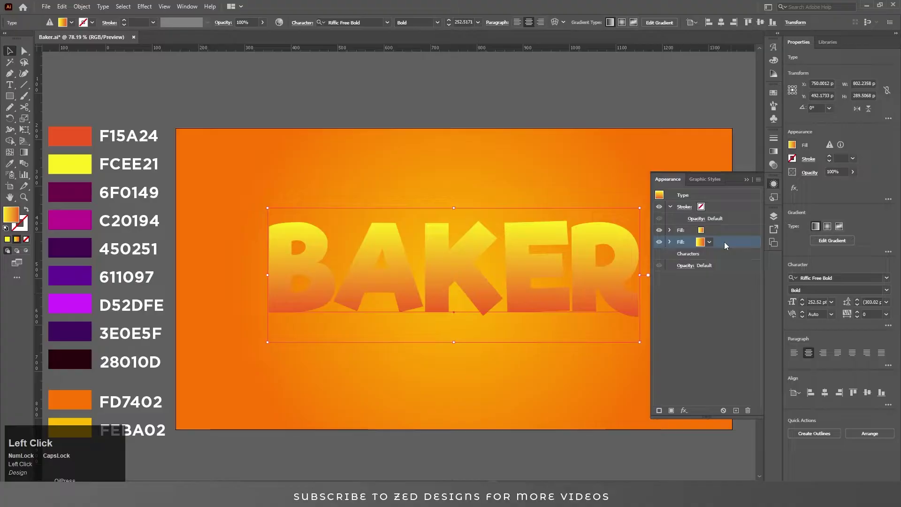
Give the lower fill's gradient three yellow colour stops ahead of the orange end stop, the first at about 12.6%.
click(774, 151)
drag(662, 224, 694, 224)
click(684, 223)
click(705, 224)
click(670, 222)
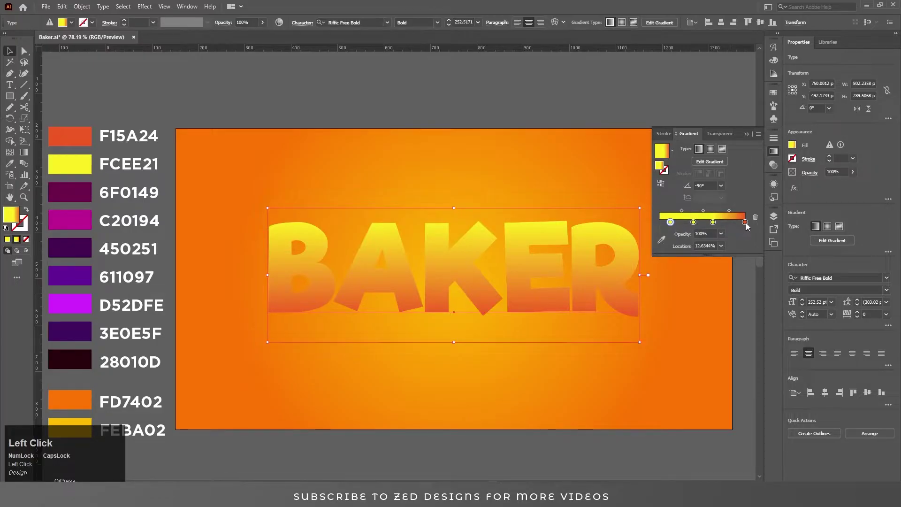
Set the end colour stop of the lower fill's gradient to hex 6F0149.
double_click(745, 222)
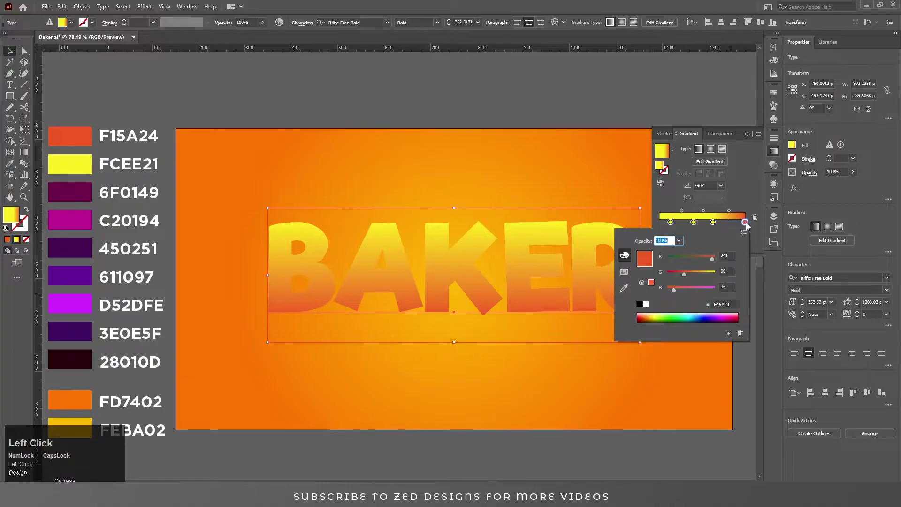
click(722, 302)
text(6f0149)
key(Tab)
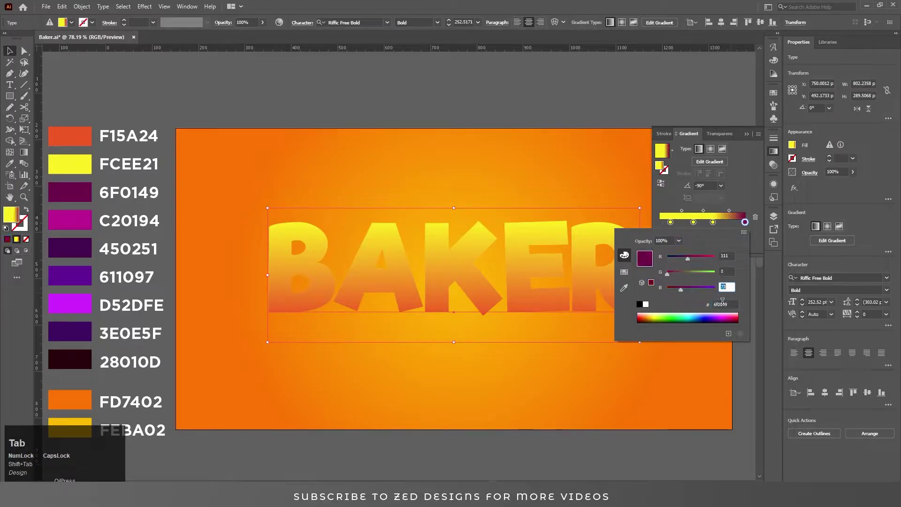
click(749, 196)
Change the yellow stop nearest the end of the lower fill's gradient to hex C20194.
double_click(713, 221)
click(718, 304)
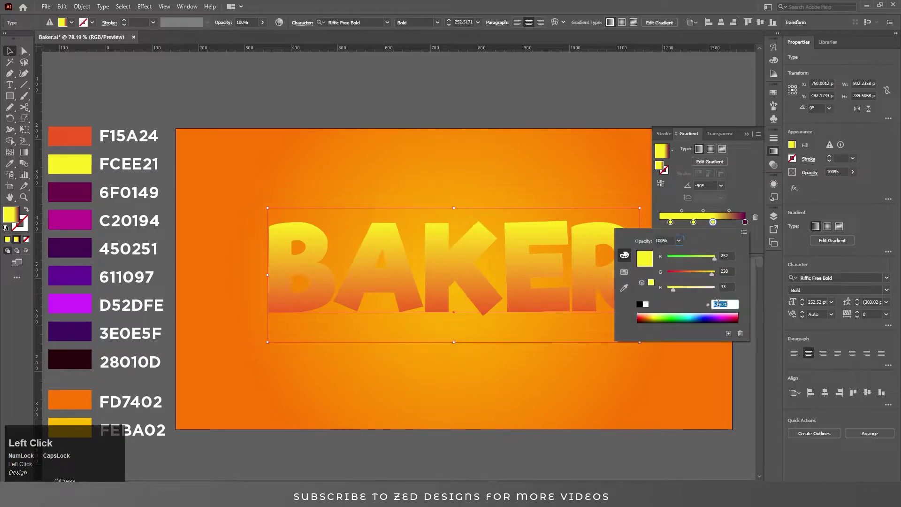
text(C20194)
key(Tab)
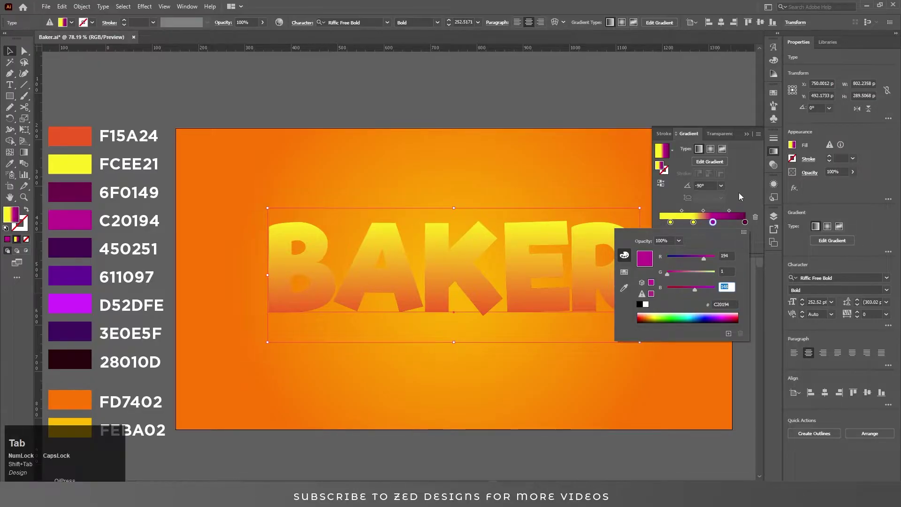
click(740, 197)
Delete the remaining yellow stops and spread alternating magenta and dark purple stops along the gradient, including ones at about 58% and 70%.
click(693, 222)
click(755, 216)
click(670, 222)
click(755, 217)
drag(745, 222, 708, 222)
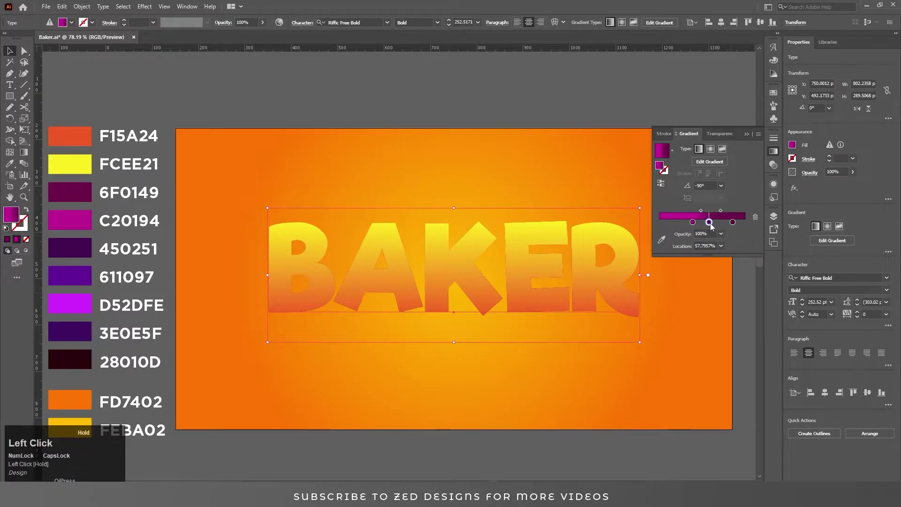
click(719, 223)
click(692, 222)
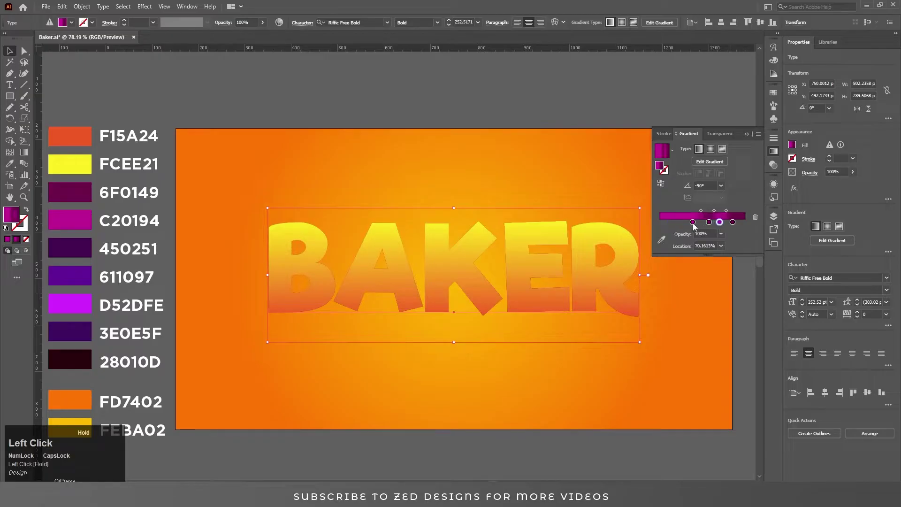
mouse_move(692, 223)
mouse_down()
mouse_move(670, 224)
mouse_move(690, 226)
mouse_up()
Add a Transform effect to the magenta gradient fill with 99.9% horizontal scale and a 0.3 px vertical move.
click(774, 184)
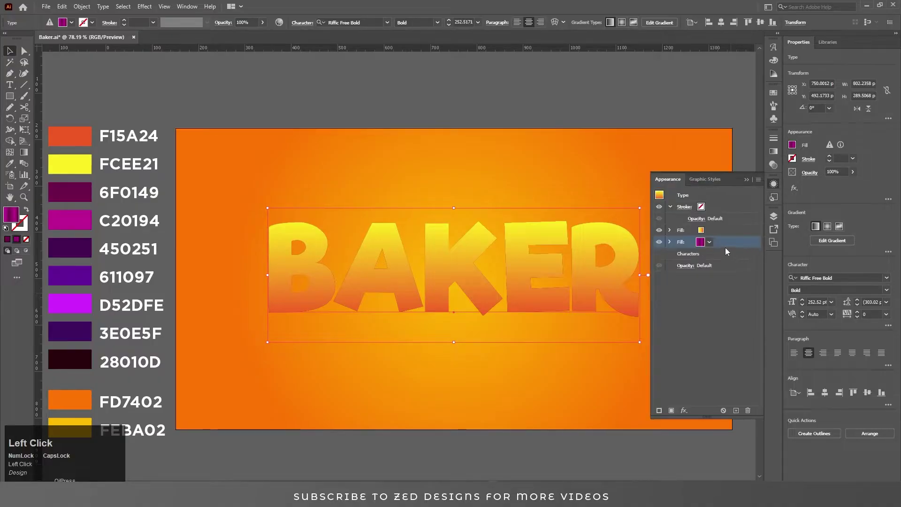
click(684, 410)
mouse_move(741, 220)
click(800, 251)
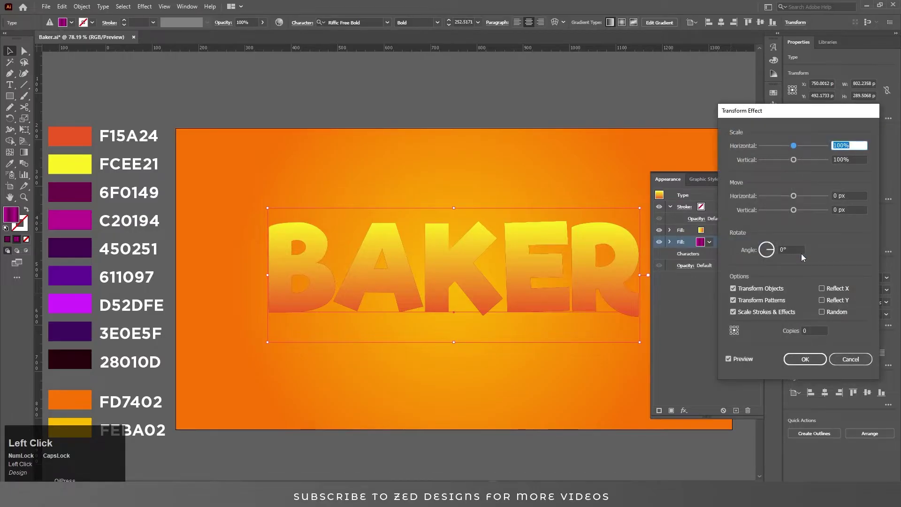
text(99)
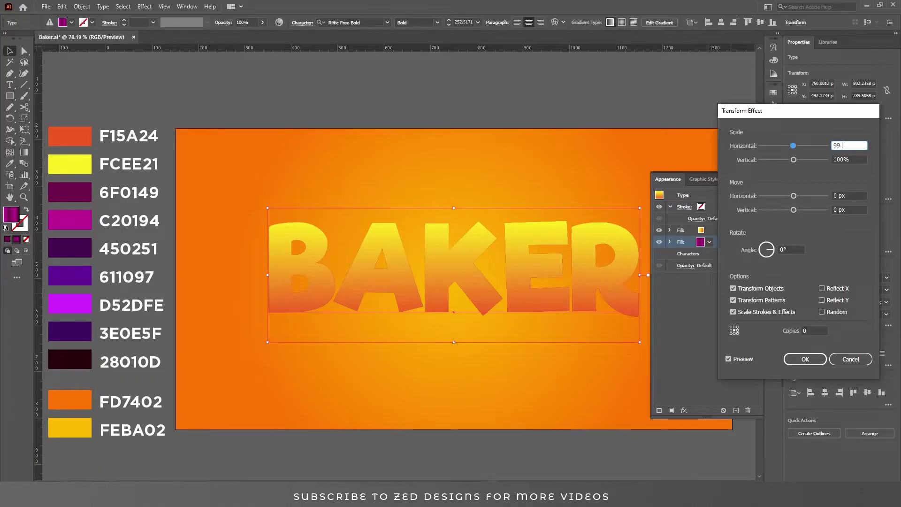
text(.9)
key(Tab)
key(Tab)
key(Tab)
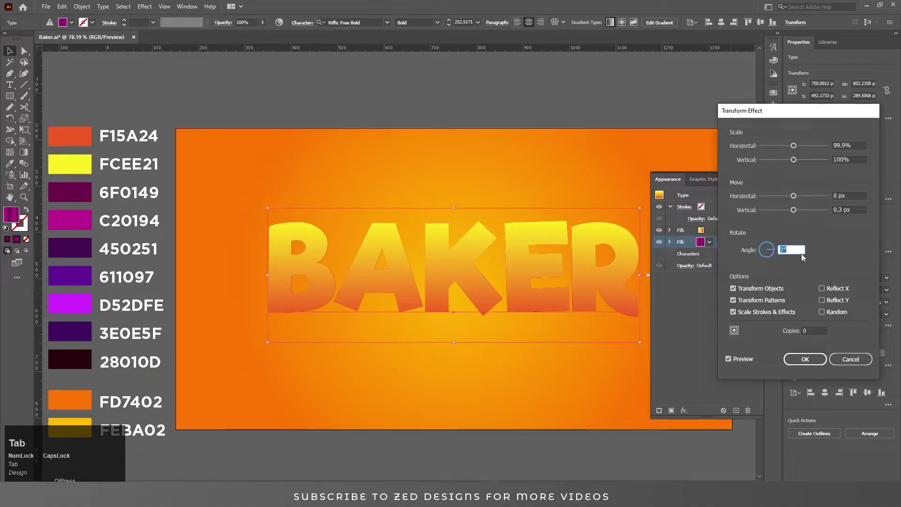
Set the Transform effect to 30 copies and apply it to the magenta fill.
click(814, 331)
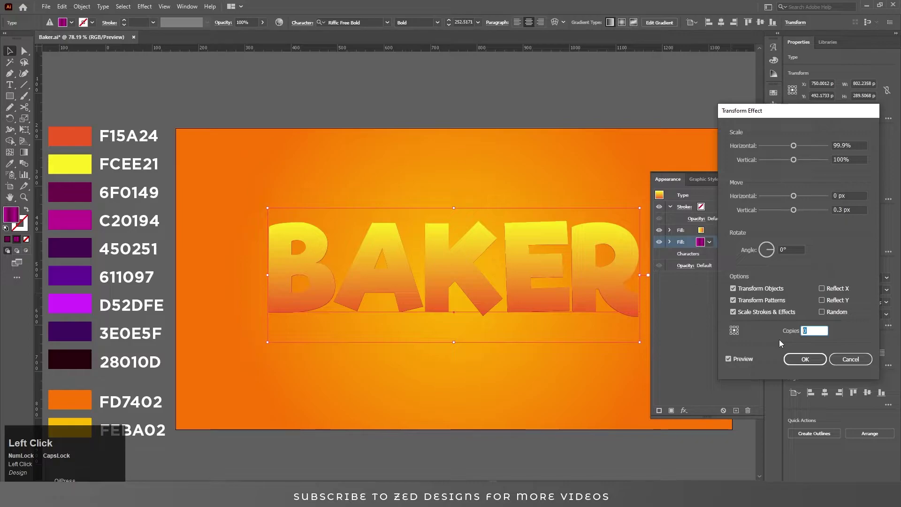
text(30)
key(Tab)
click(792, 358)
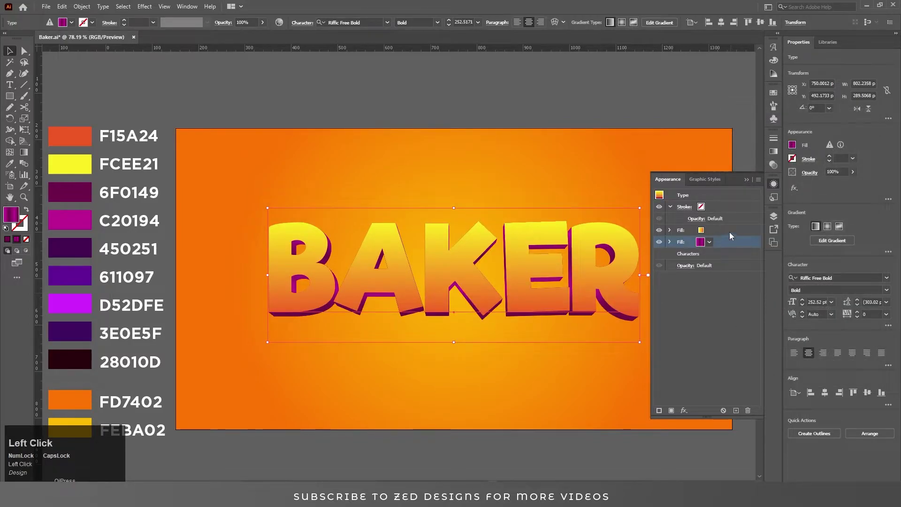
Duplicate the yellow-orange gradient fill and change the upper copy to solid blue.
click(729, 232)
click(736, 410)
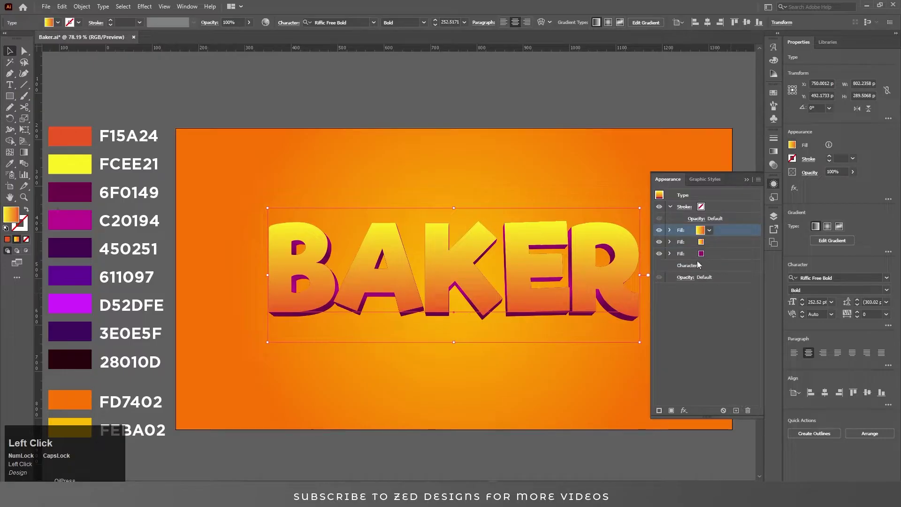
click(708, 231)
click(664, 252)
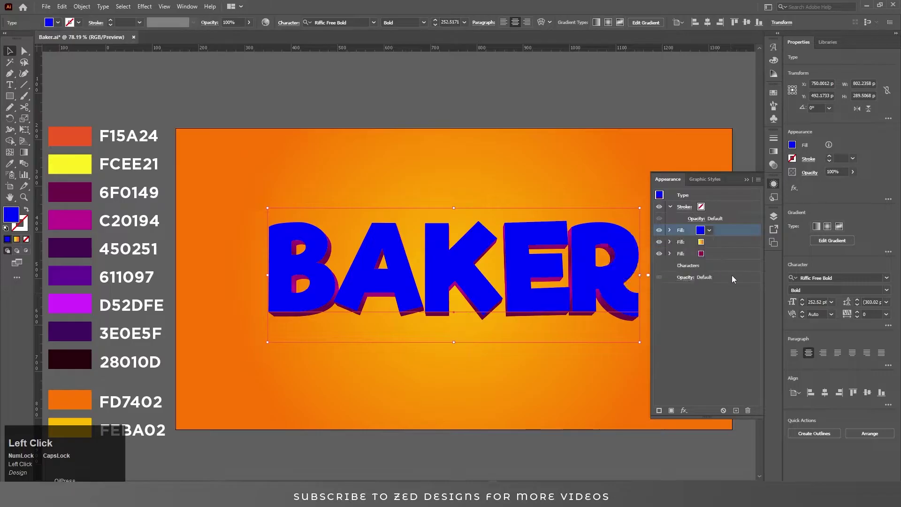
Add a Transform effect to the blue fill with 97% horizontal scale and an 8 px vertical move.
click(683, 410)
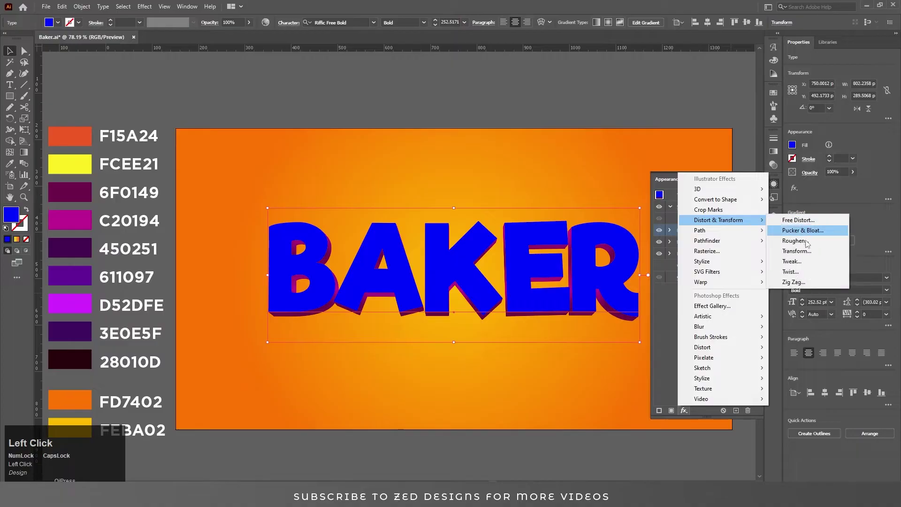
click(802, 252)
text(97)
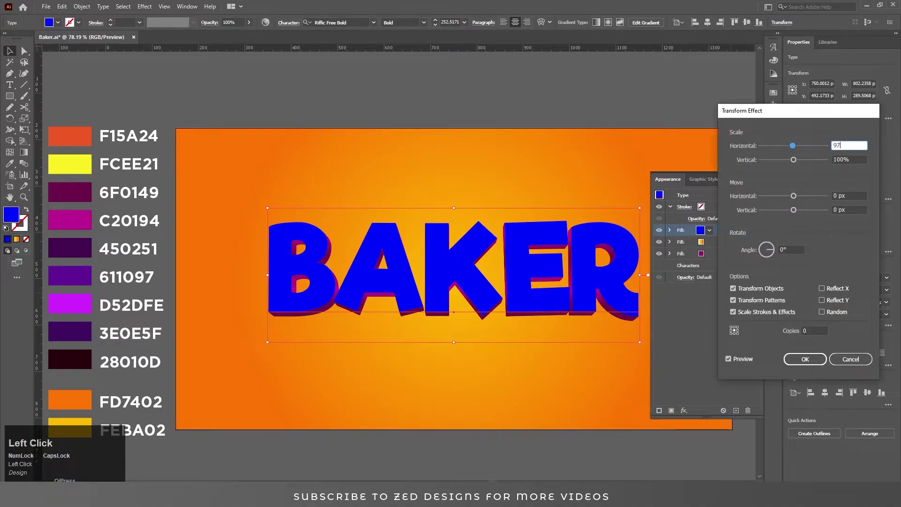
key(Tab)
key(Tab)
key(Tab)
text(5)
key(Tab)
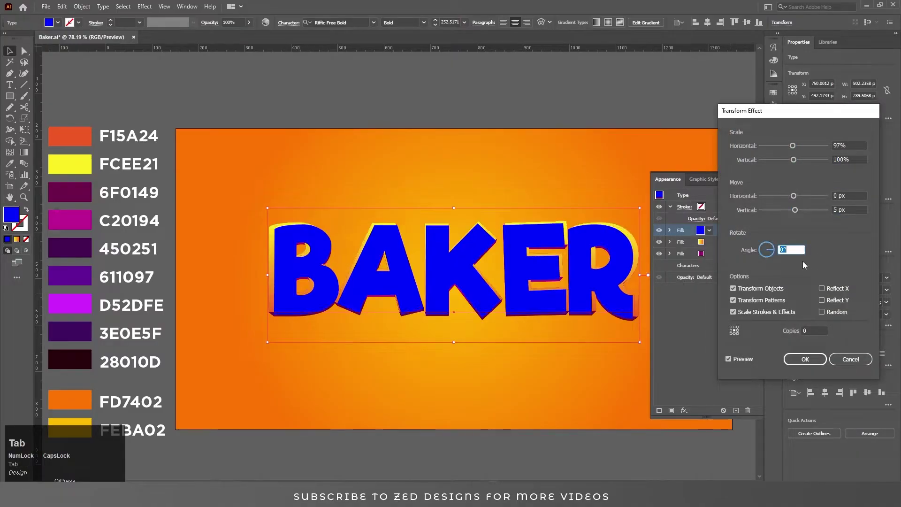
key(shift+Tab)
text(8)
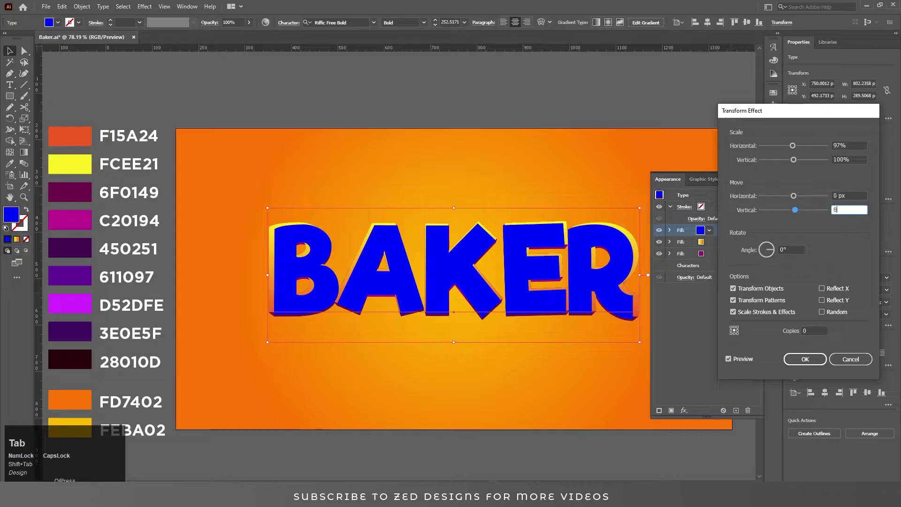
key(Tab)
click(805, 359)
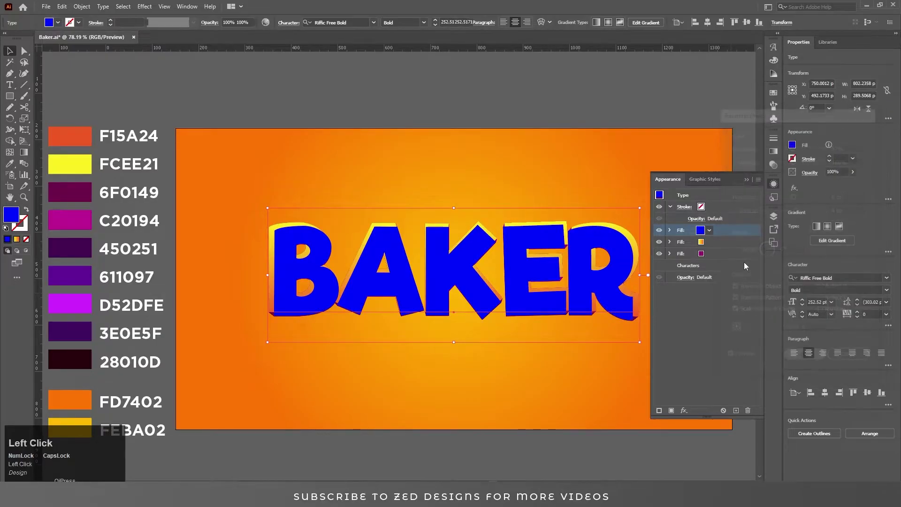
Move the blue fill below the other fills and give it an Offset Path effect of 21 px with round joins.
drag(733, 232, 726, 260)
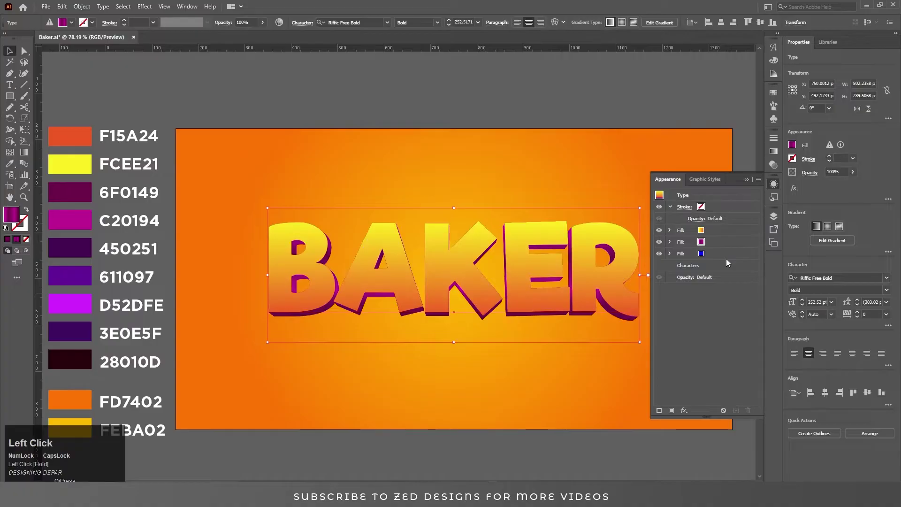
click(728, 254)
click(685, 411)
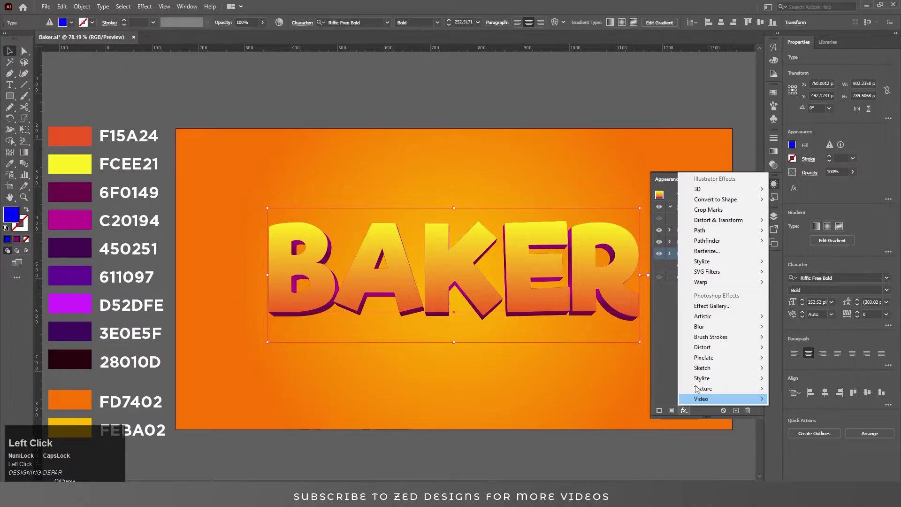
mouse_move(739, 231)
click(794, 230)
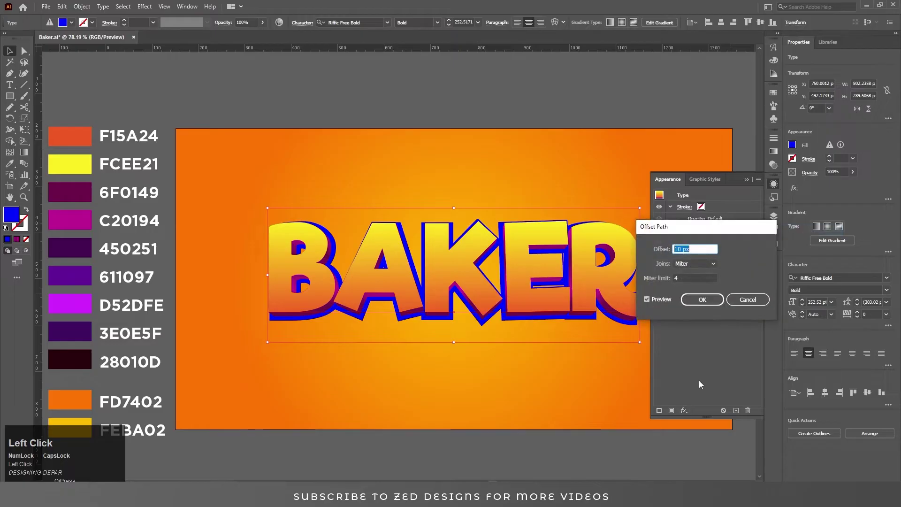
text(20)
key(Tab)
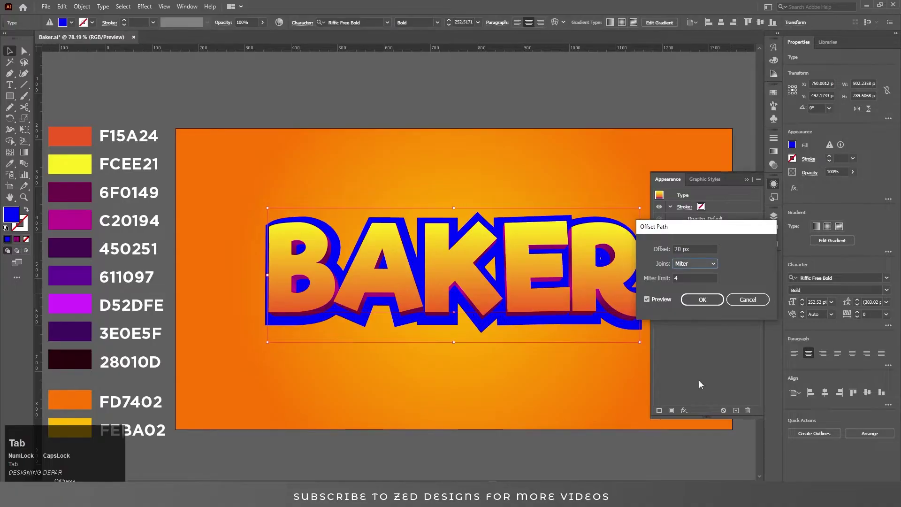
click(694, 264)
click(689, 275)
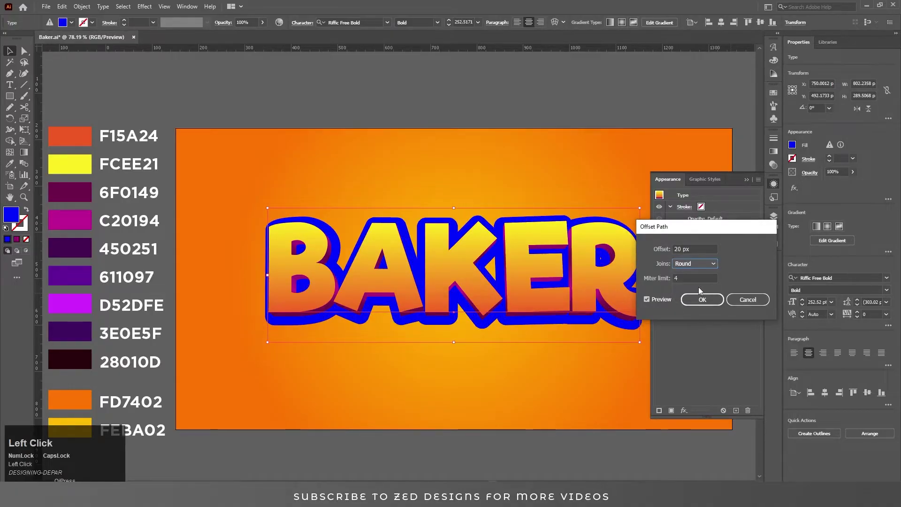
click(705, 248)
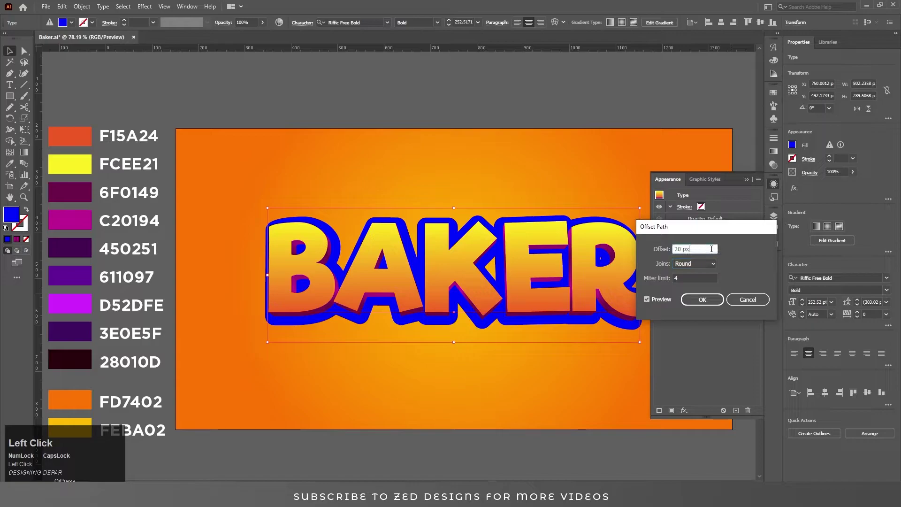
key(Up)
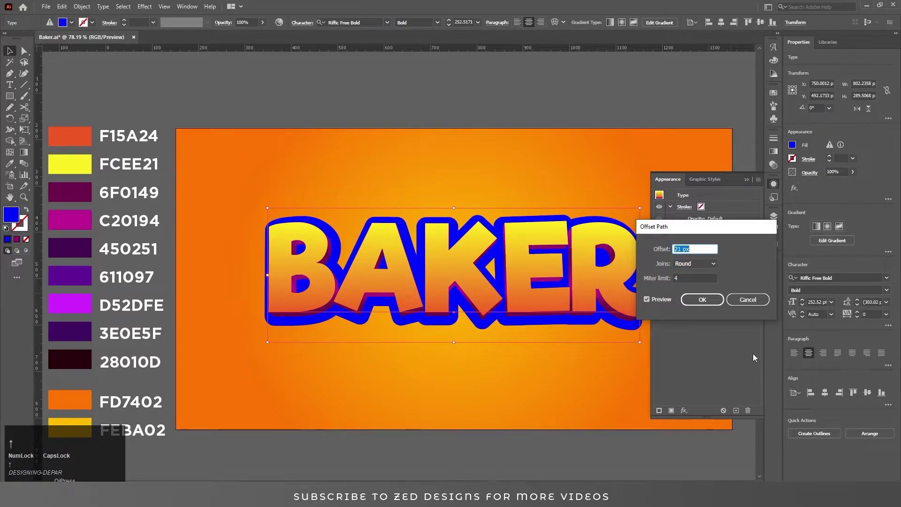
click(702, 299)
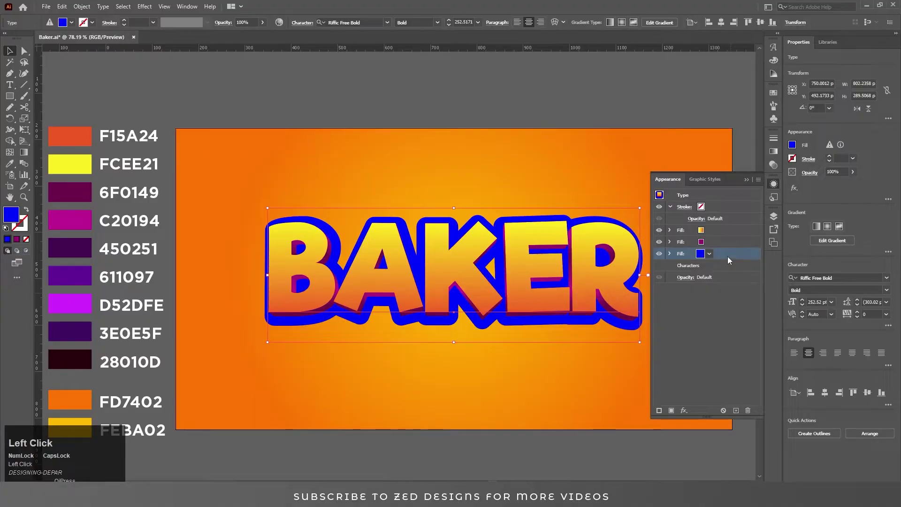
Apply the White, Black linear gradient to the blue offset fill and set its angle to -90°.
click(774, 151)
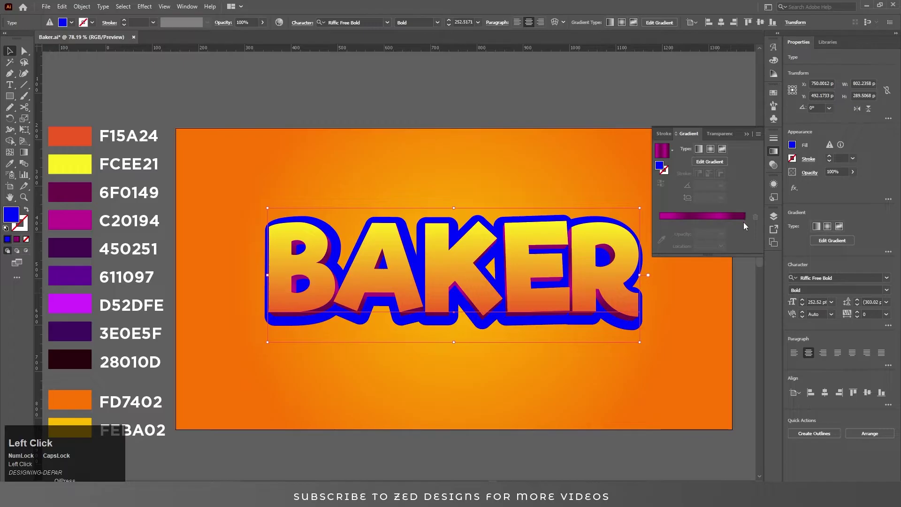
click(672, 150)
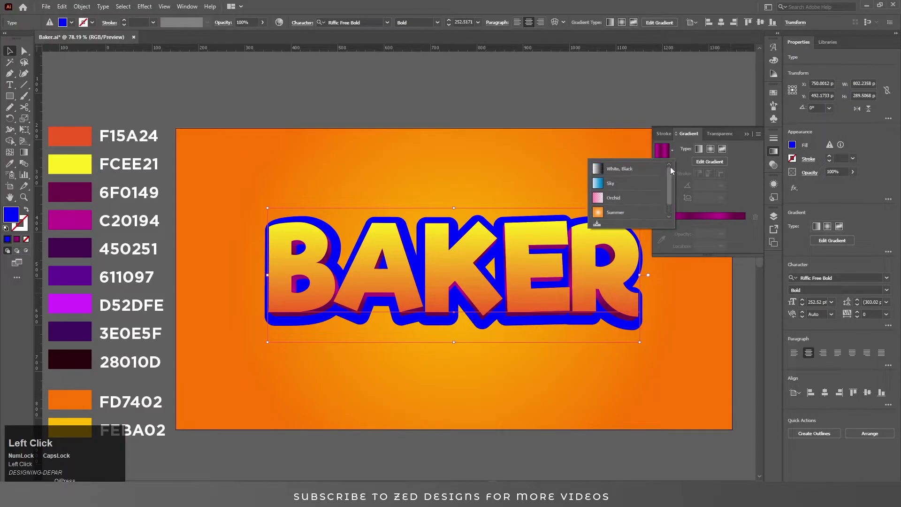
click(670, 167)
click(720, 186)
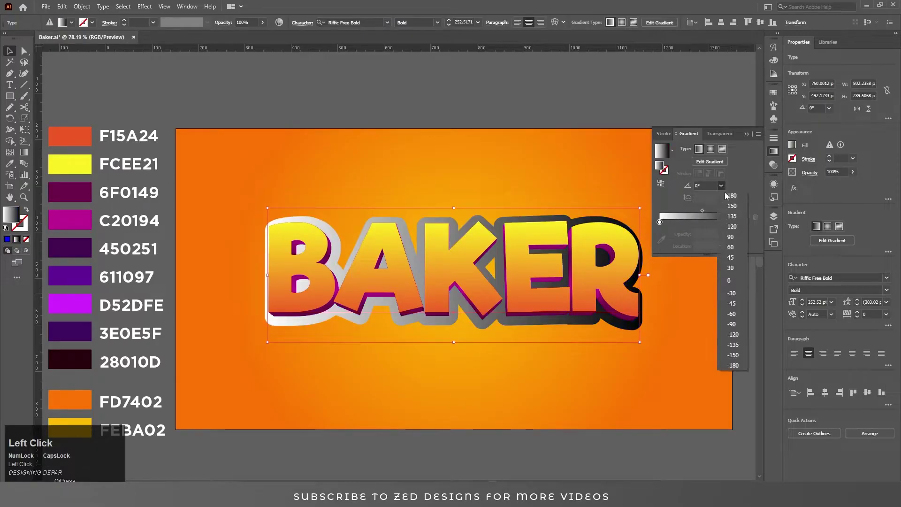
click(737, 319)
Set the black end stop of the offset fill's gradient to hex 450251.
click(746, 223)
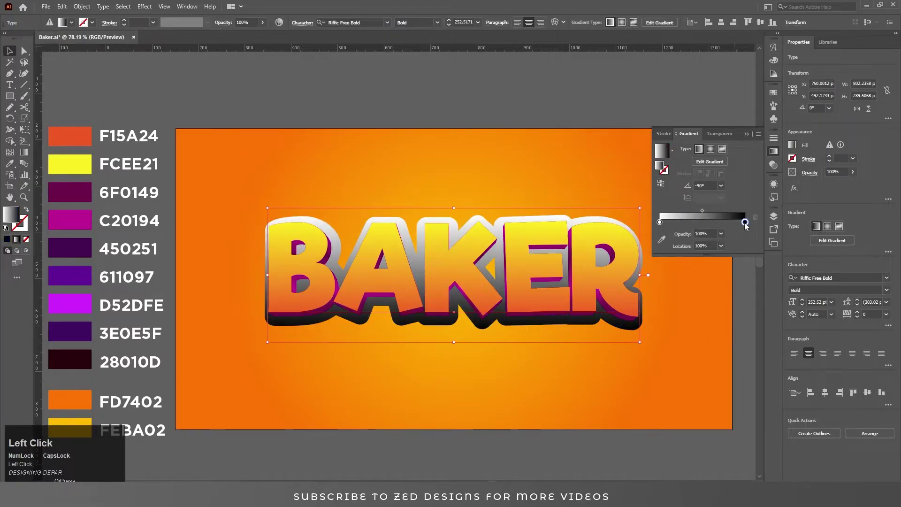
double_click(746, 224)
click(721, 305)
double_click(722, 304)
text(450251)
key(Tab)
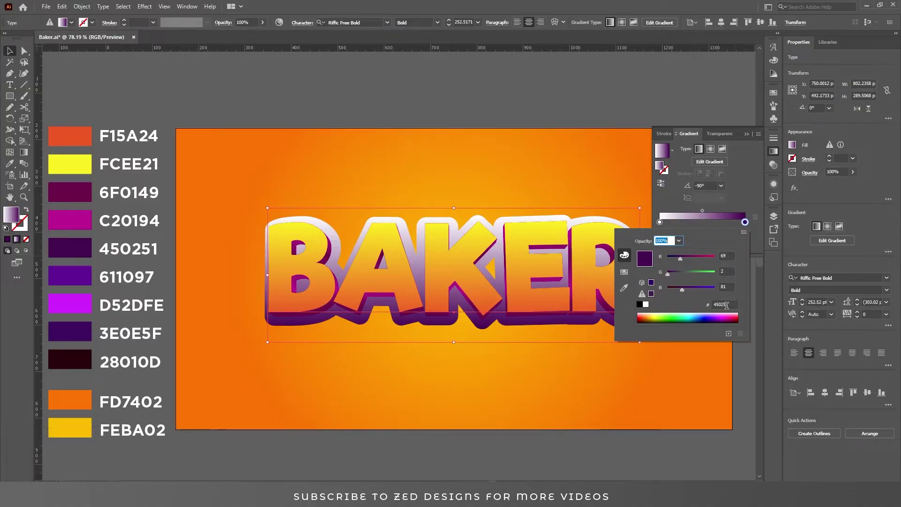
Set the dark end stop of the offset fill's gradient to hex 611097.
click(726, 305)
text(611097)
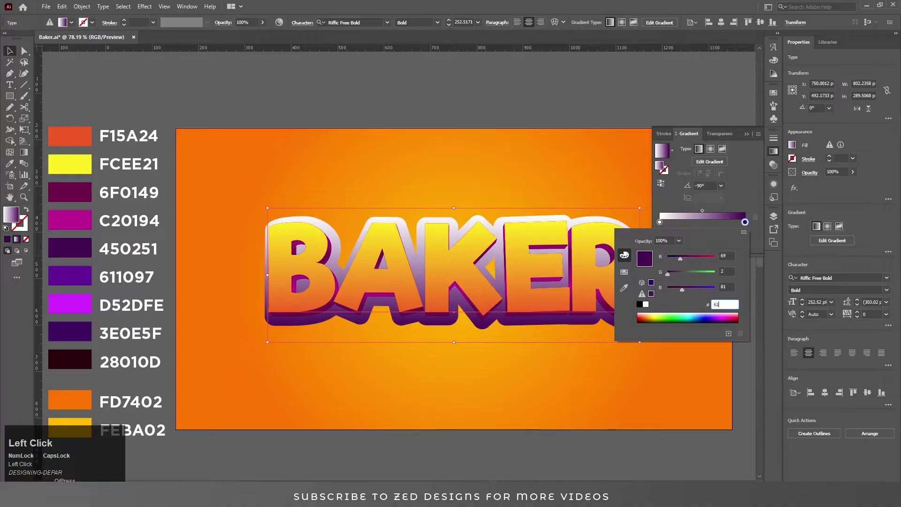
key(Tab)
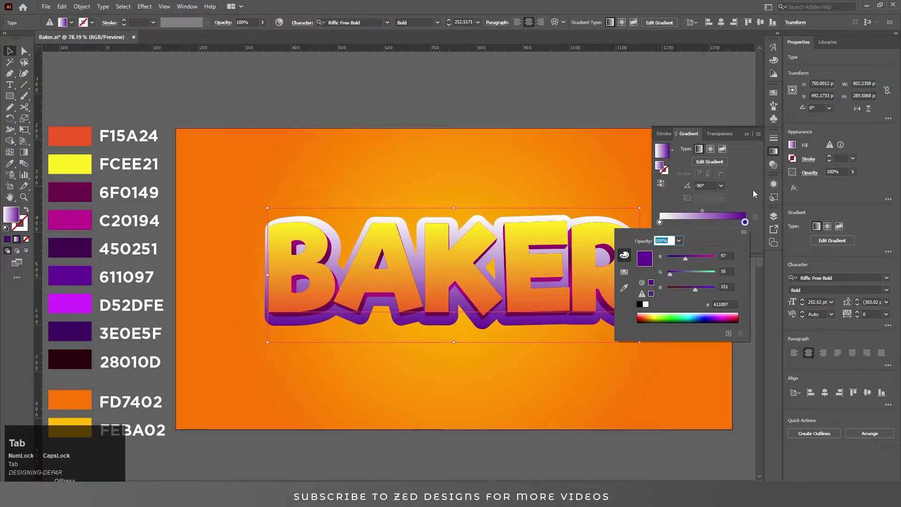
Set the white start stop of the offset fill's gradient to hex D52DFE.
click(661, 224)
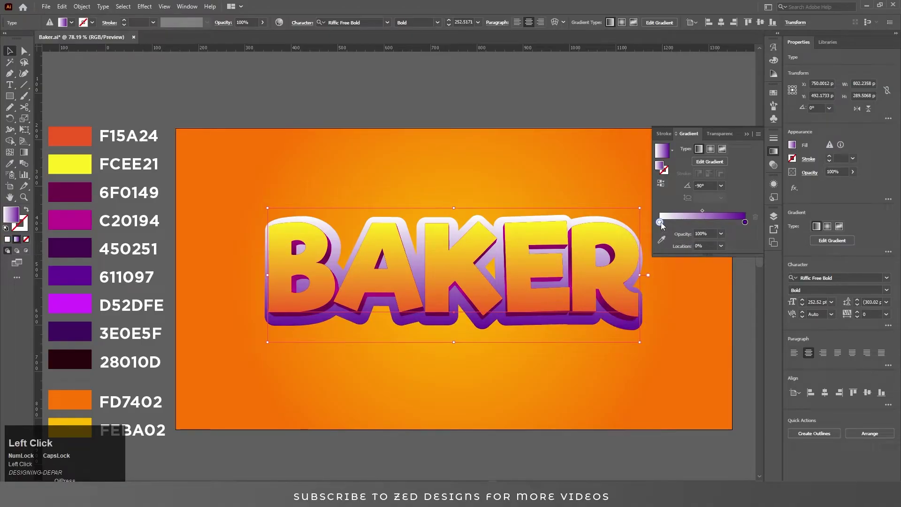
double_click(660, 221)
click(726, 303)
text(D52DFE)
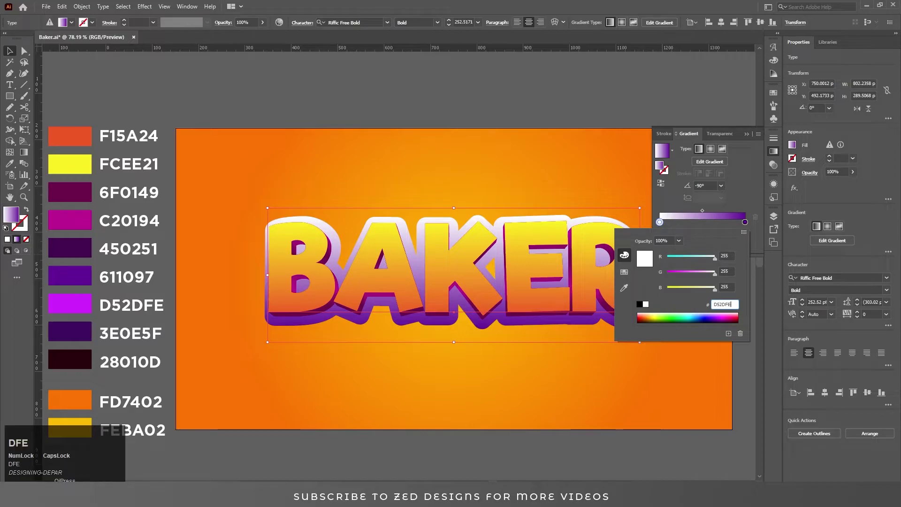
key(Tab)
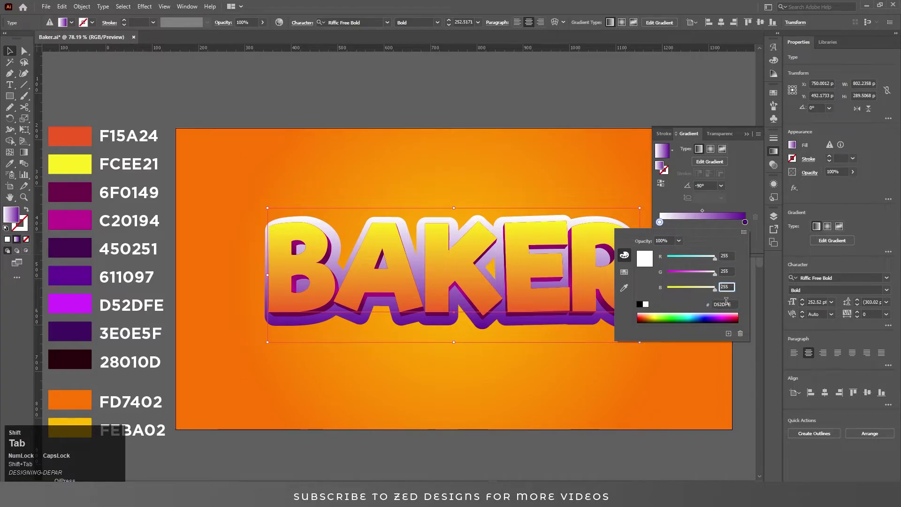
click(739, 186)
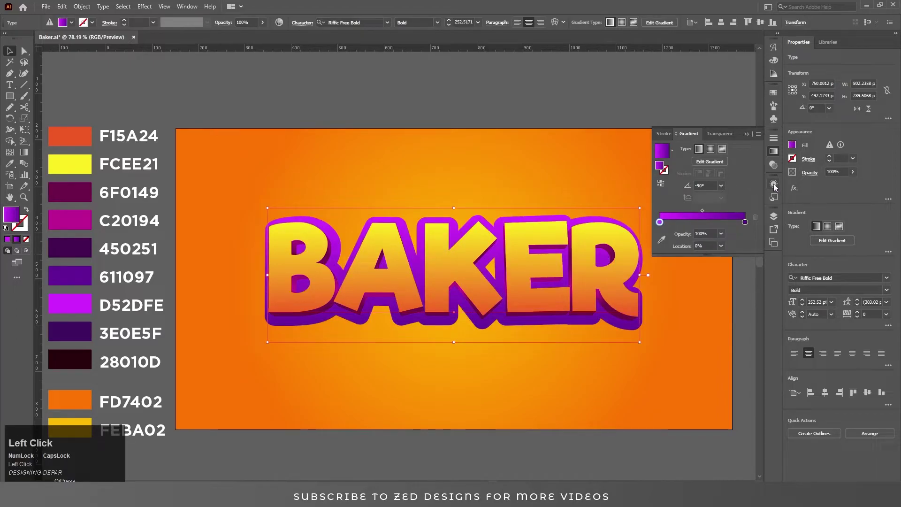
Duplicate the purple gradient offset fill and select the lower copy.
click(774, 184)
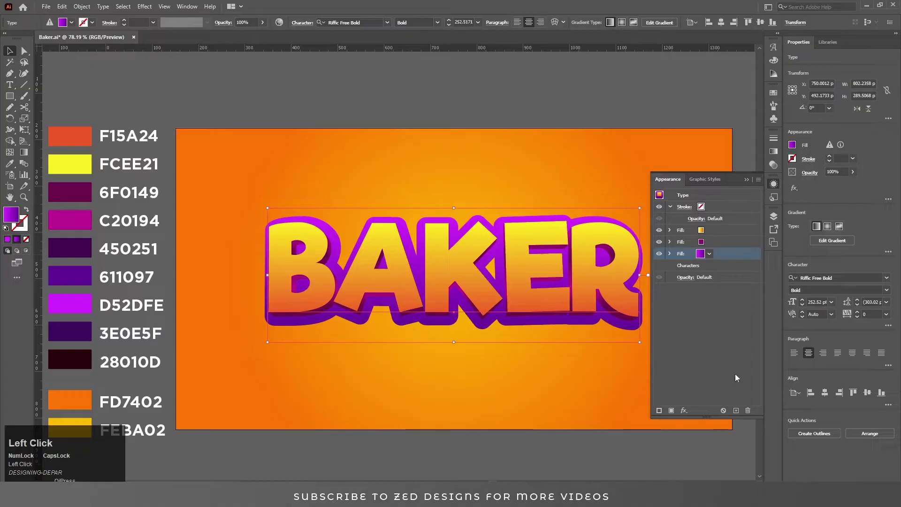
click(735, 410)
click(719, 266)
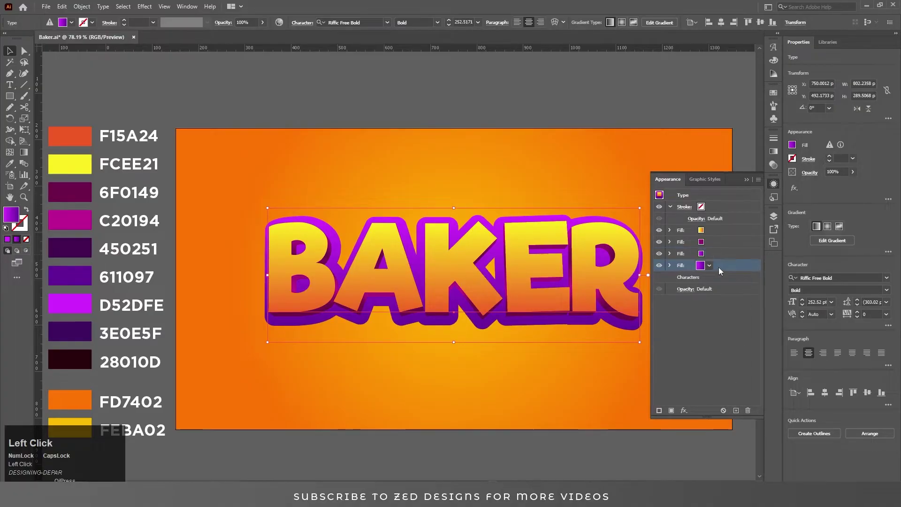
Change the lowest fill to the solid colour hex 3E0E5F.
double_click(13, 216)
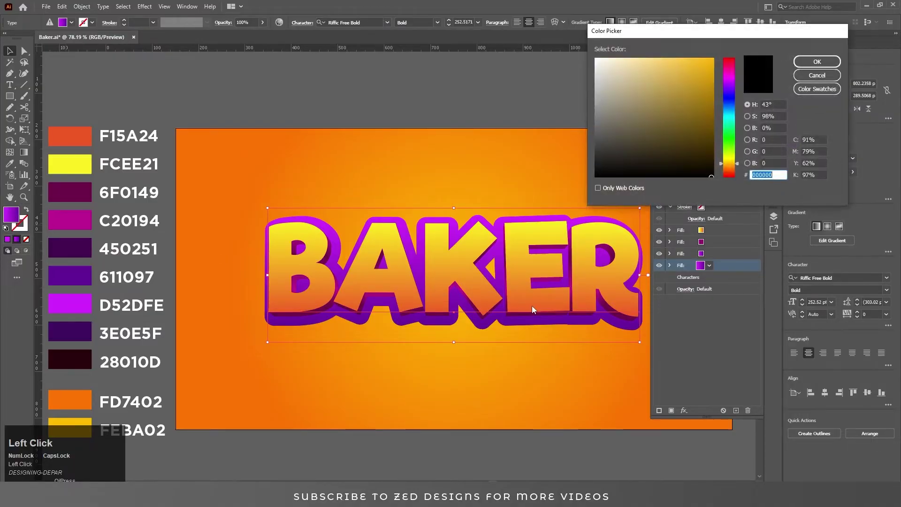
text(3D)
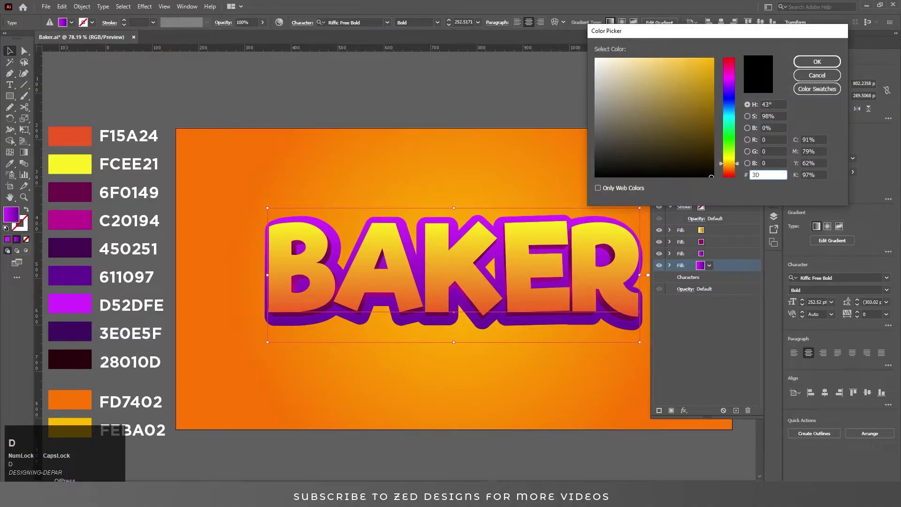
text(0E5)
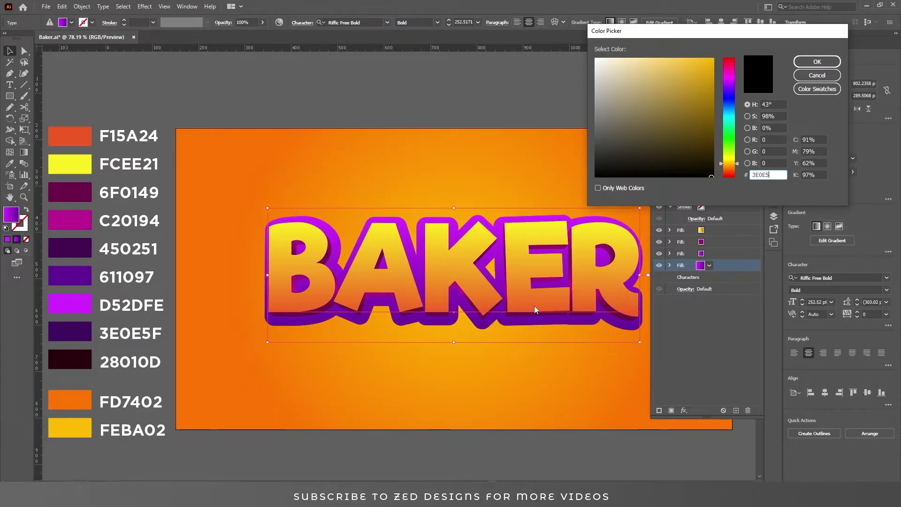
text(F)
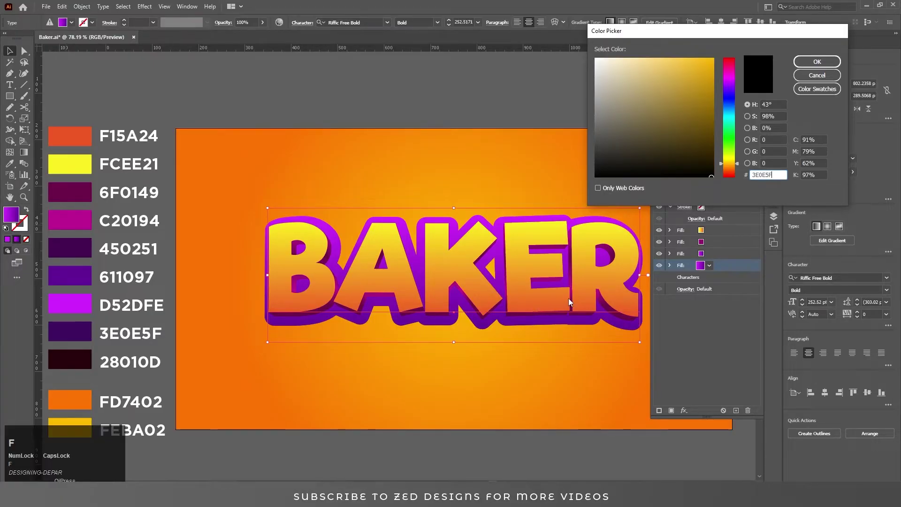
key(Tab)
click(821, 65)
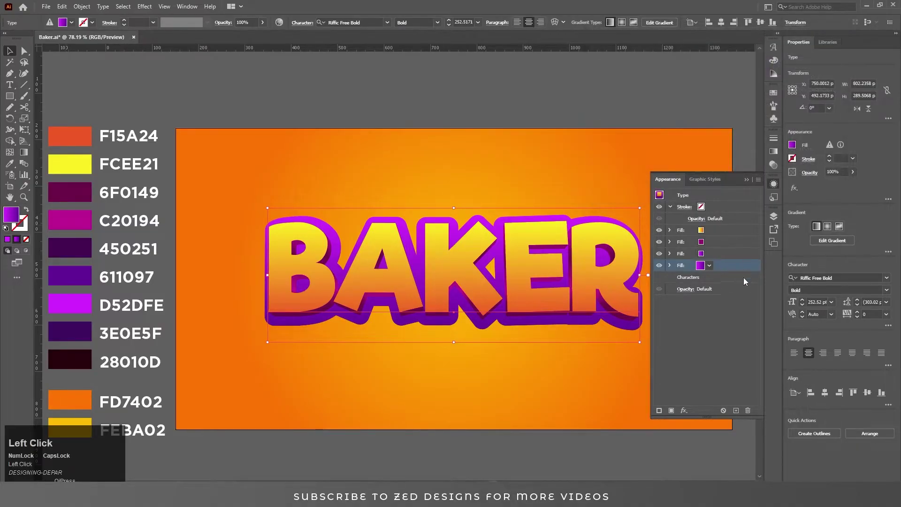
Apply a new Transform effect to the lowest fill with 99.9% horizontal scale and a 0.3 px vertical move.
click(685, 410)
mouse_move(733, 220)
click(796, 250)
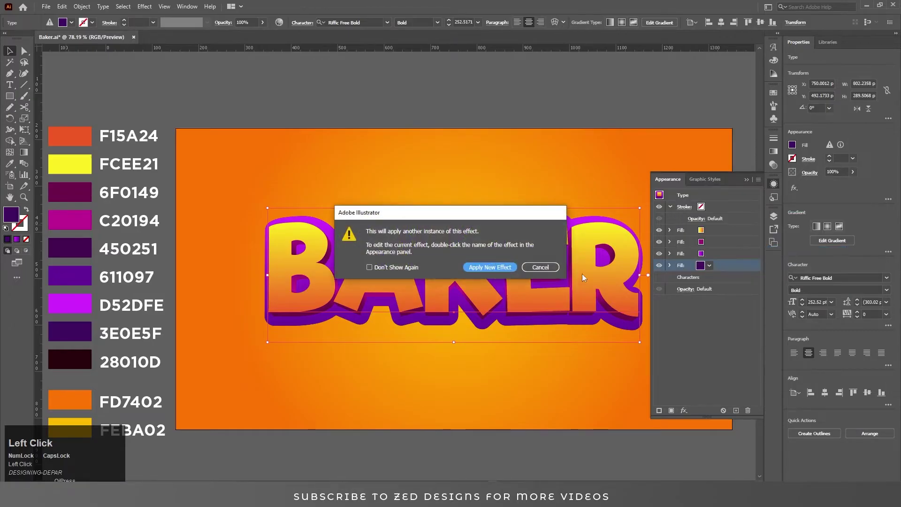
click(492, 267)
text(99.9)
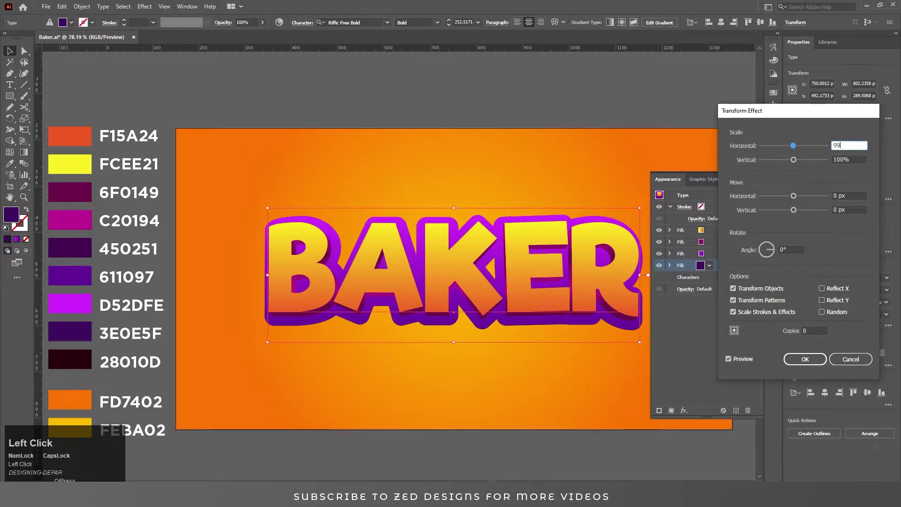
key(Tab)
key(Tab)
key(Tab)
text(.3)
key(Tab)
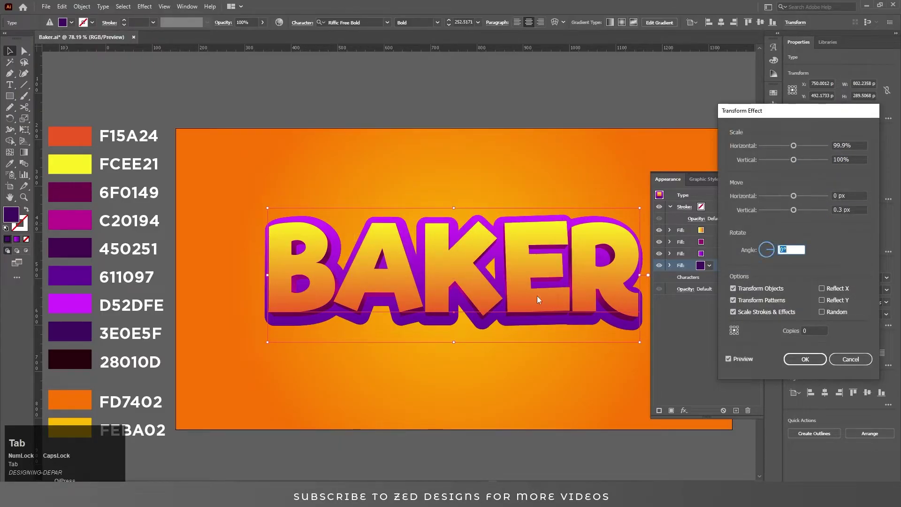
Set the Transform effect's number of copies to 50 and apply it to extrude the purple outline.
drag(809, 331, 781, 340)
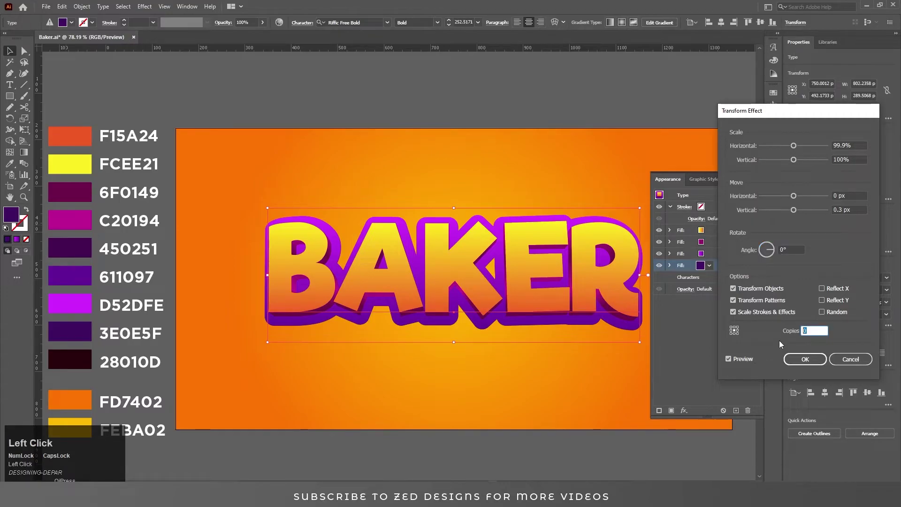
text(40)
key(Tab)
key(shift+Tab)
text(50)
key(Tab)
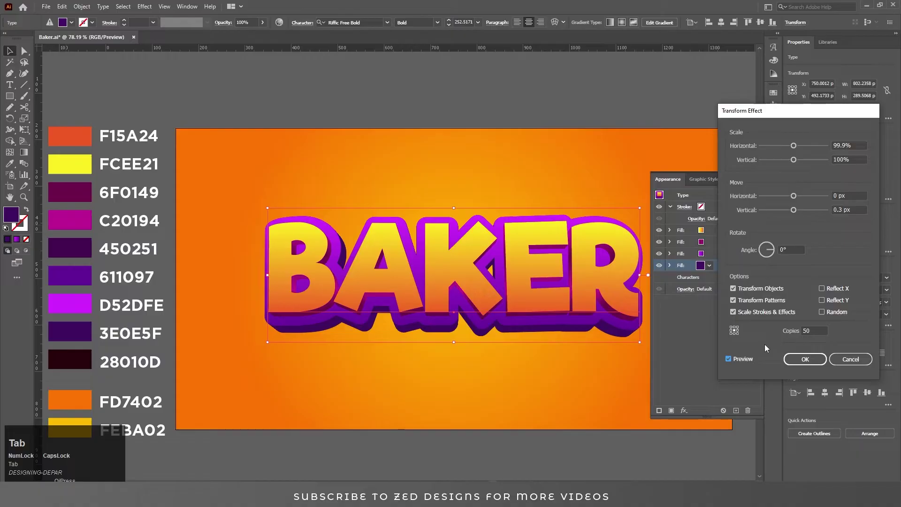
click(804, 359)
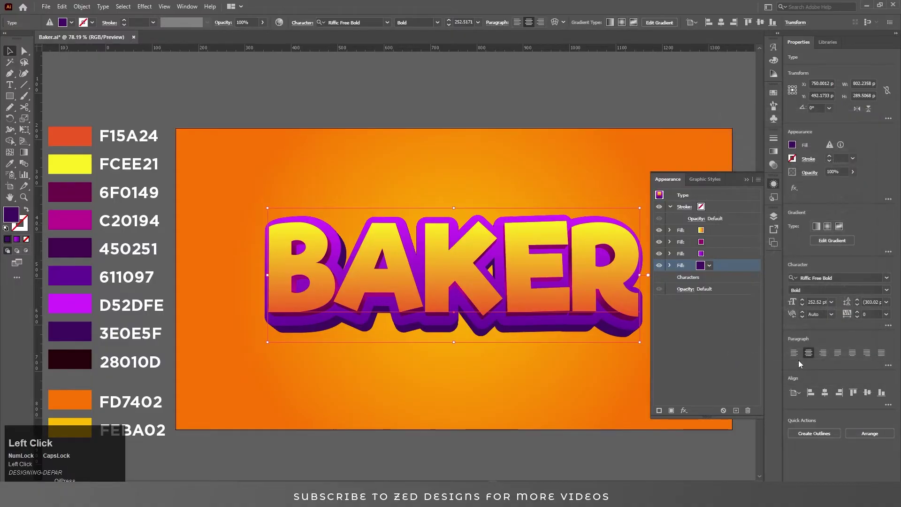
Duplicate the yellow-orange gradient fill and colour the upper copy black.
click(730, 253)
click(727, 242)
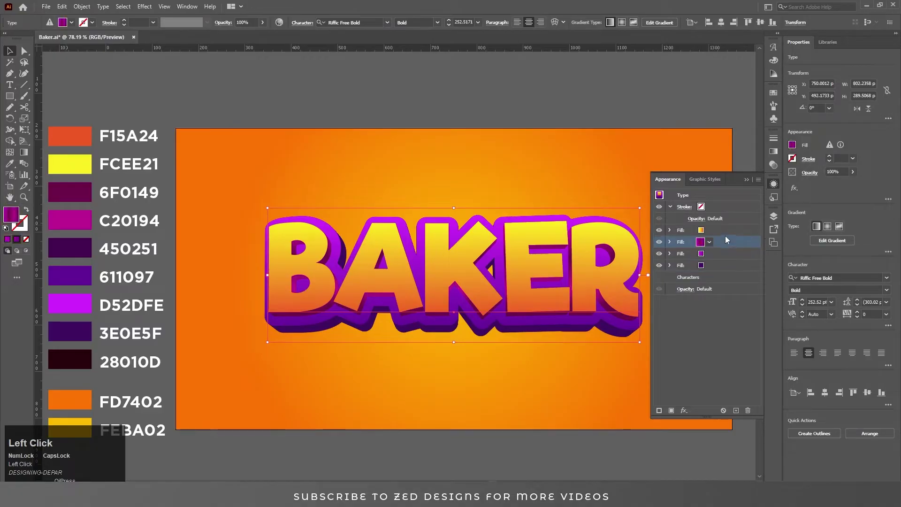
click(724, 231)
click(736, 411)
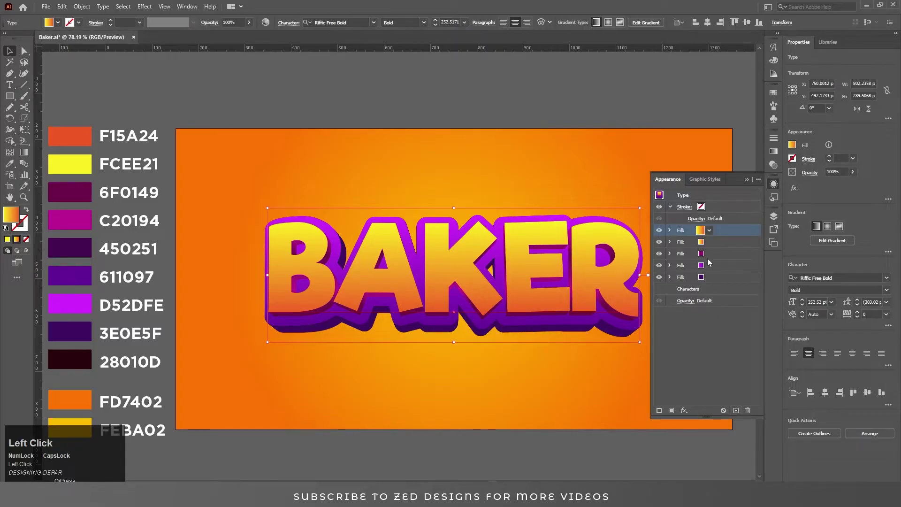
click(709, 230)
click(630, 247)
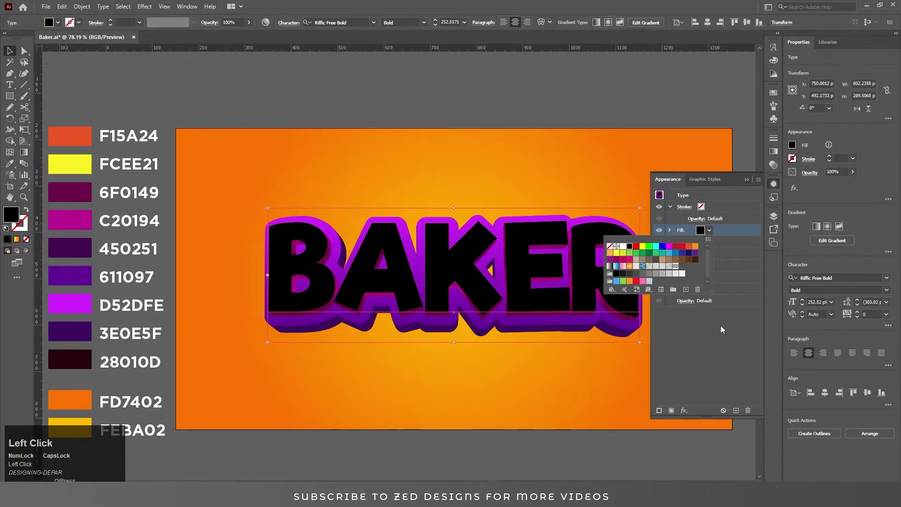
Add a Transform effect to the black fill with 97% horizontal scale and an 8 px vertical move.
click(684, 410)
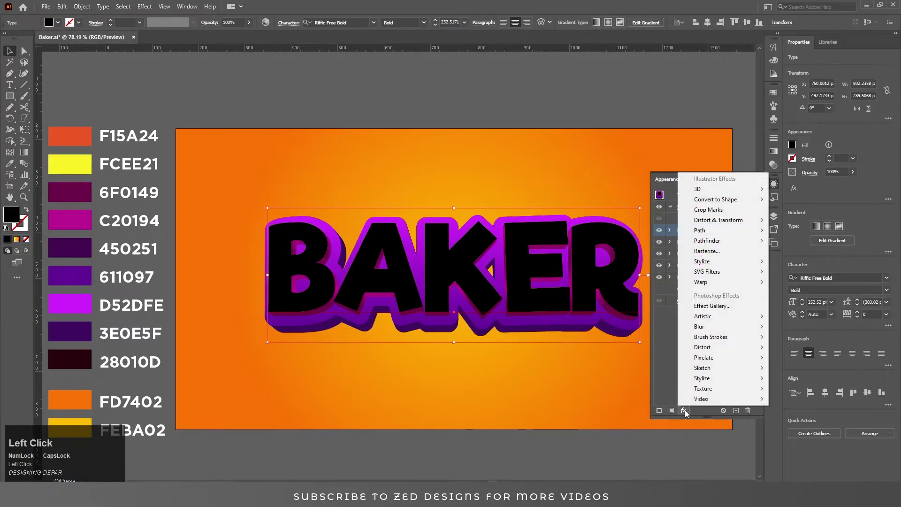
mouse_move(754, 222)
click(801, 251)
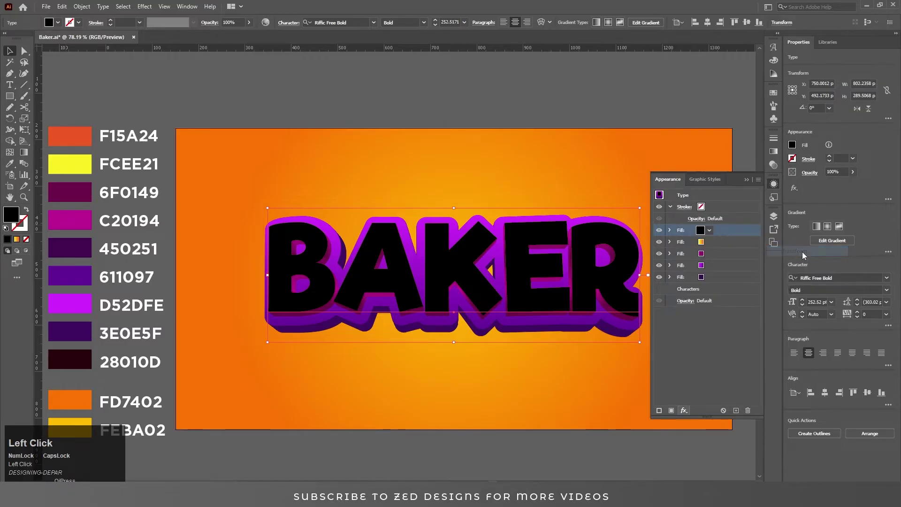
text(97)
key(Tab)
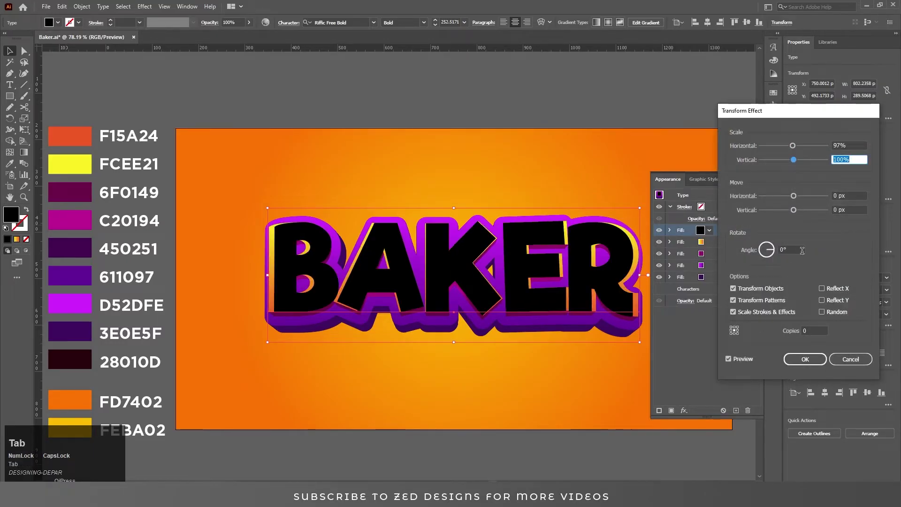
key(Tab)
key(Tab)
text(5)
key(Tab)
key(shift+Tab)
text(8)
key(Tab)
click(803, 360)
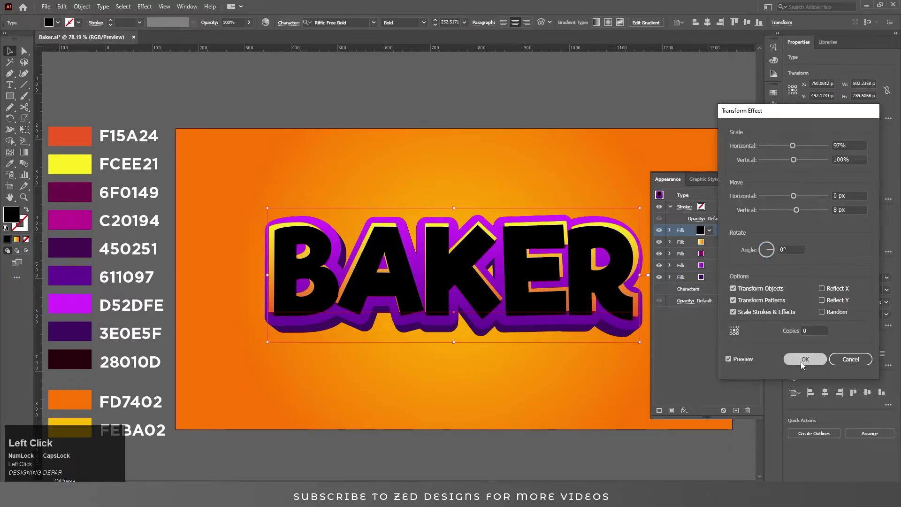
Move the black fill directly below the magenta extrusion fill and set its Transform effect's vertical move to 10 px.
drag(727, 230, 717, 258)
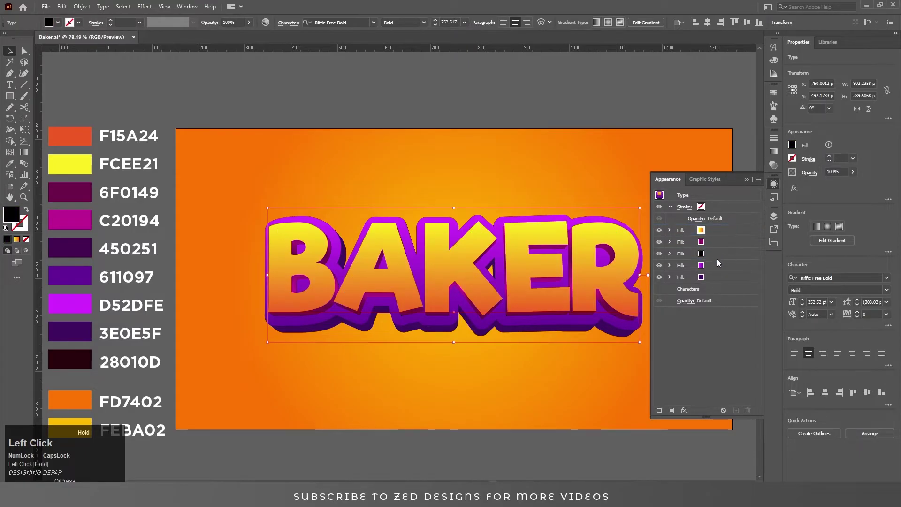
click(670, 253)
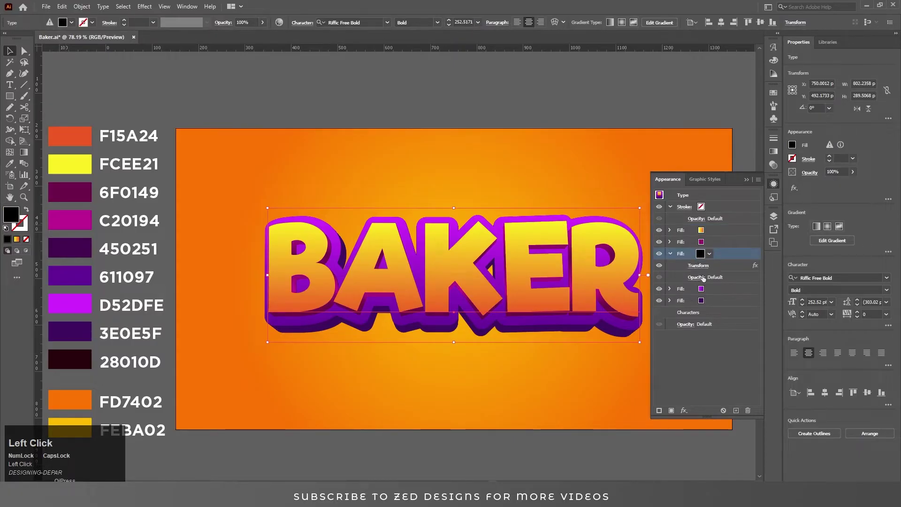
click(704, 266)
key(Tab)
key(Tab)
text(10)
key(Tab)
click(807, 360)
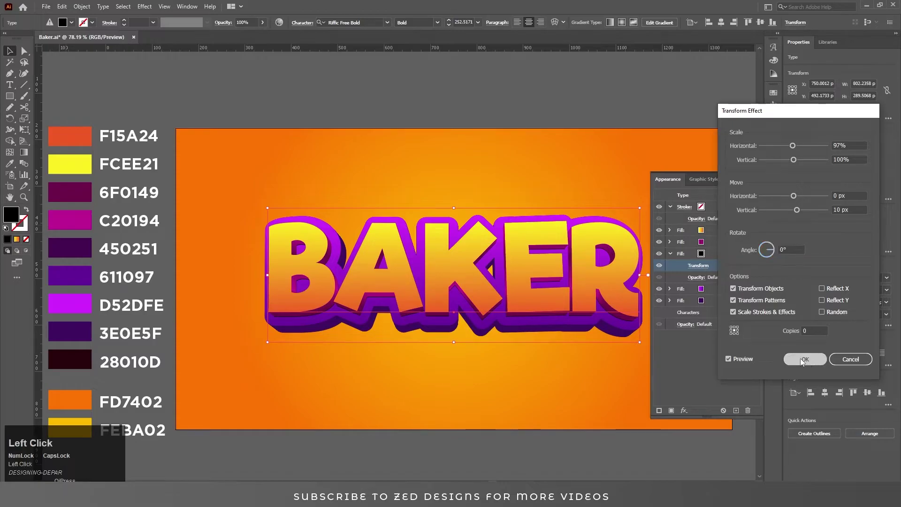
Change the black fill's colour to hex 450251.
click(732, 258)
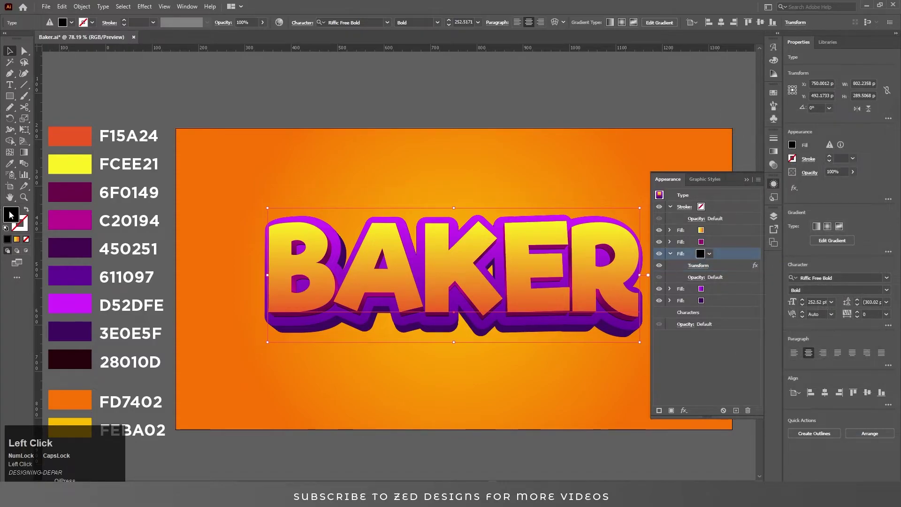
text(45)
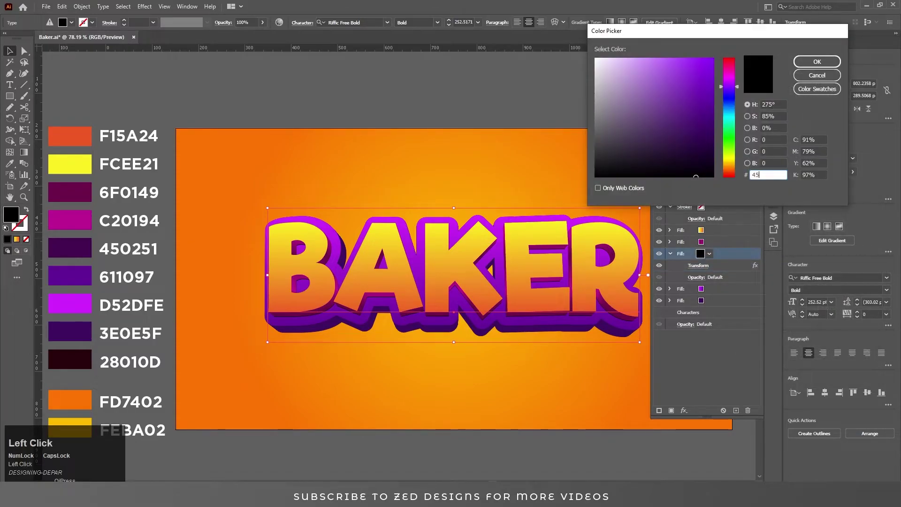
text(0251)
key(shift+Tab)
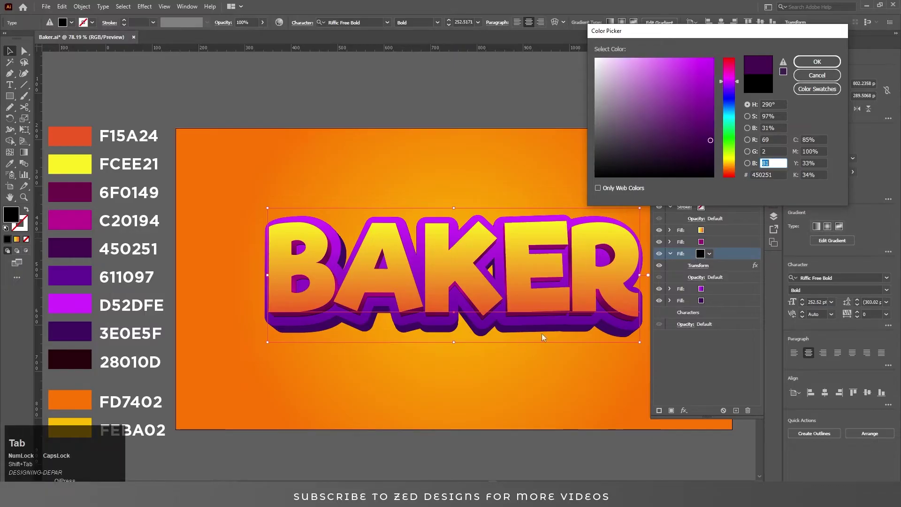
click(817, 61)
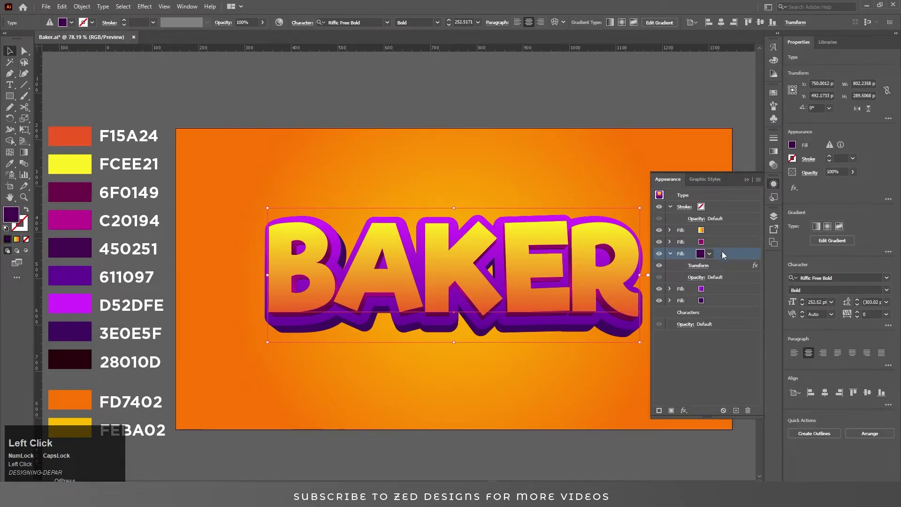
Add a Gaussian Blur effect with a 5-pixel radius to the dark purple 450251 fill.
click(685, 410)
mouse_move(741, 328)
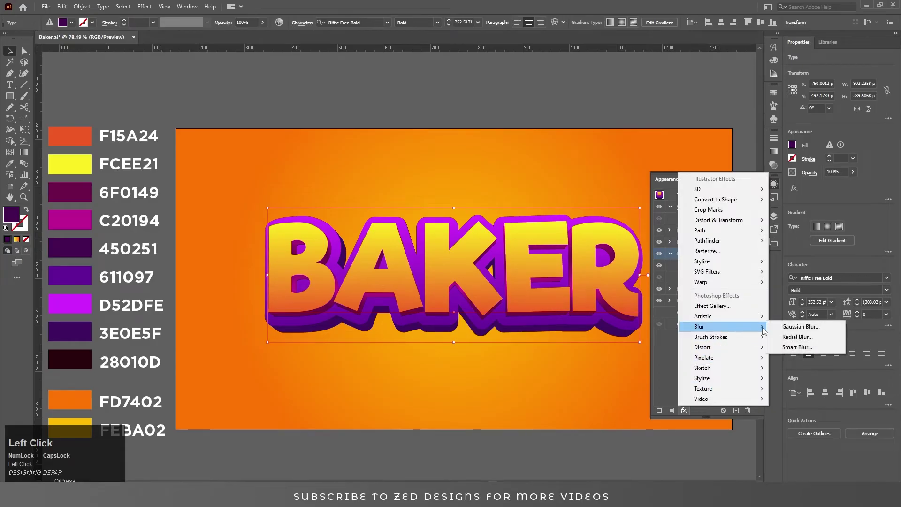
click(782, 327)
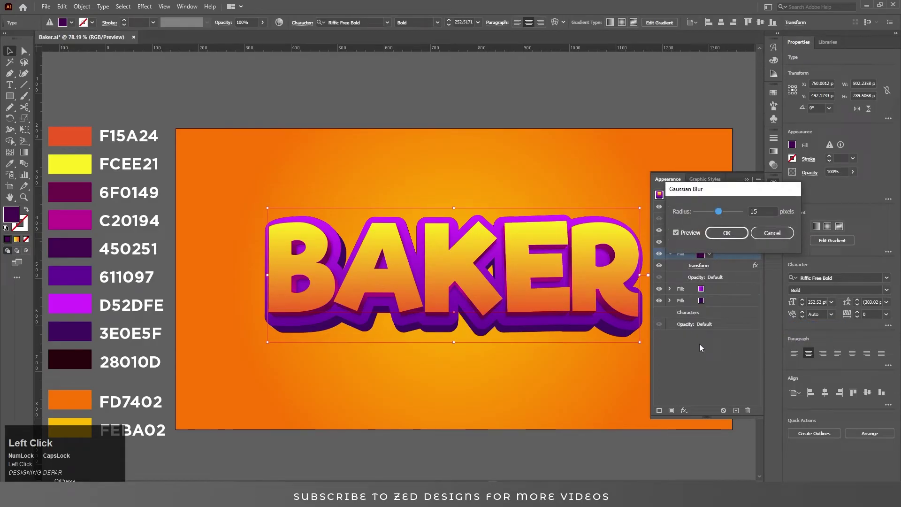
key(Tab)
text(5)
key(Tab)
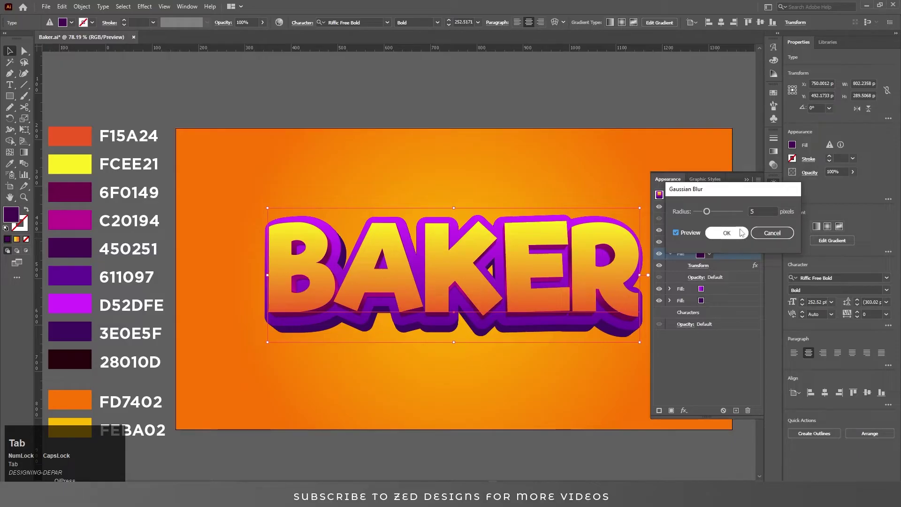
click(750, 215)
key(Tab)
click(727, 232)
Set the vertical move of the blurred dark purple fill's Transform effect to 13 px.
click(706, 268)
key(Tab)
key(Tab)
key(Tab)
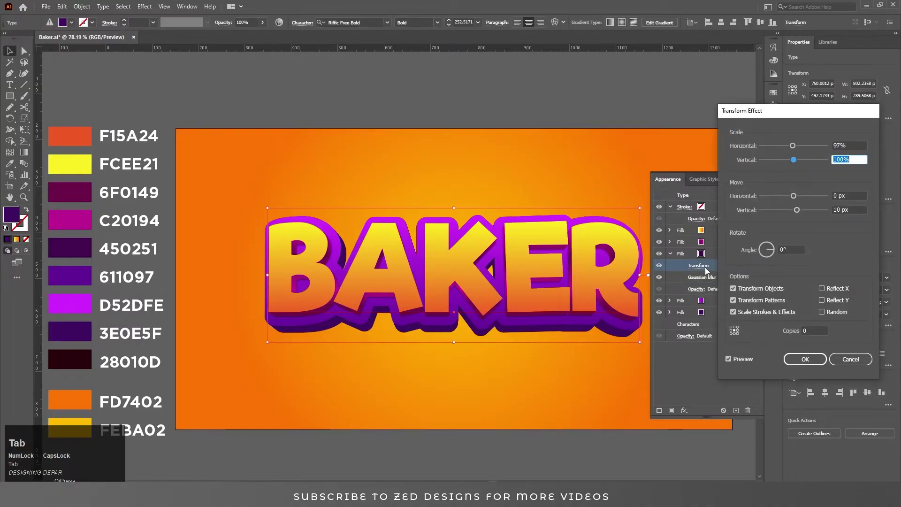
text(13)
key(Tab)
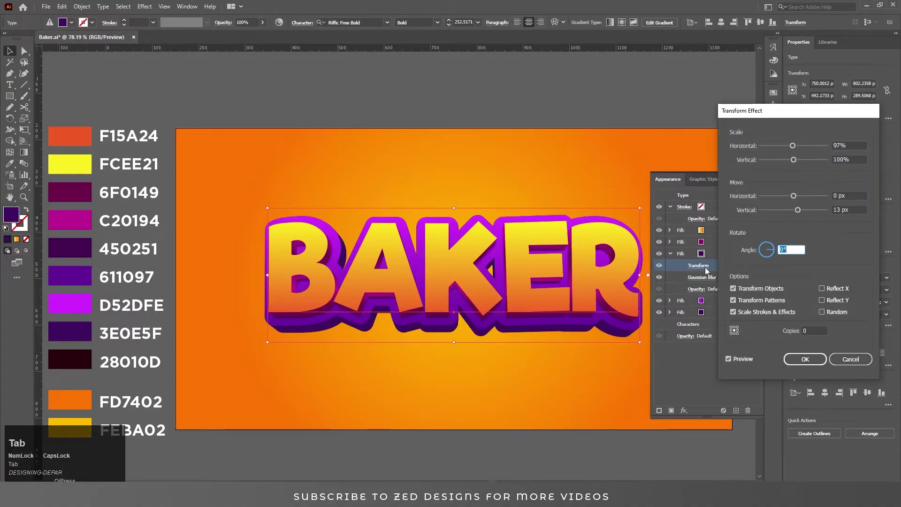
click(795, 358)
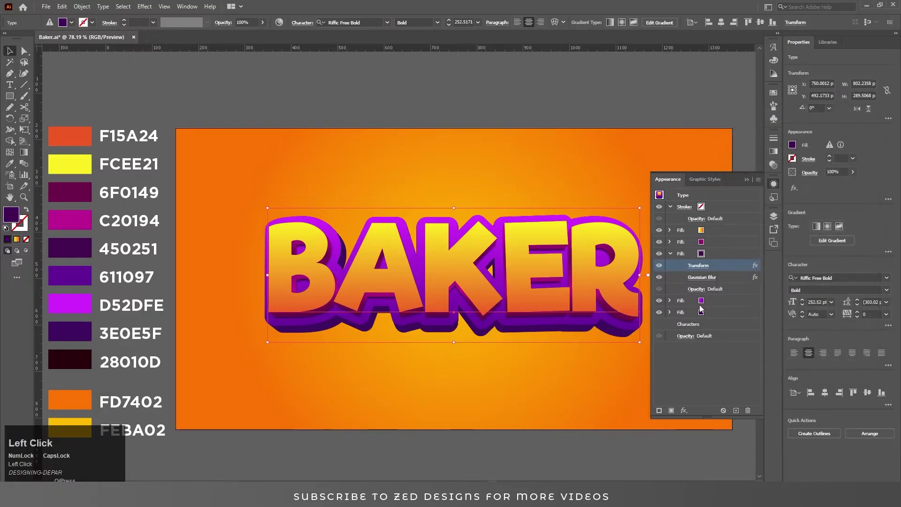
Set the blurred dark purple fill's blending mode to Multiply.
click(697, 289)
click(626, 306)
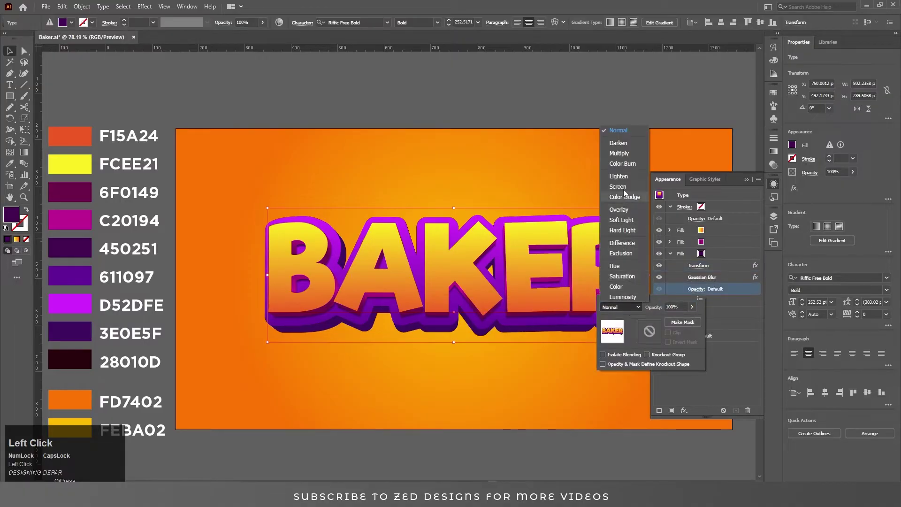
click(625, 154)
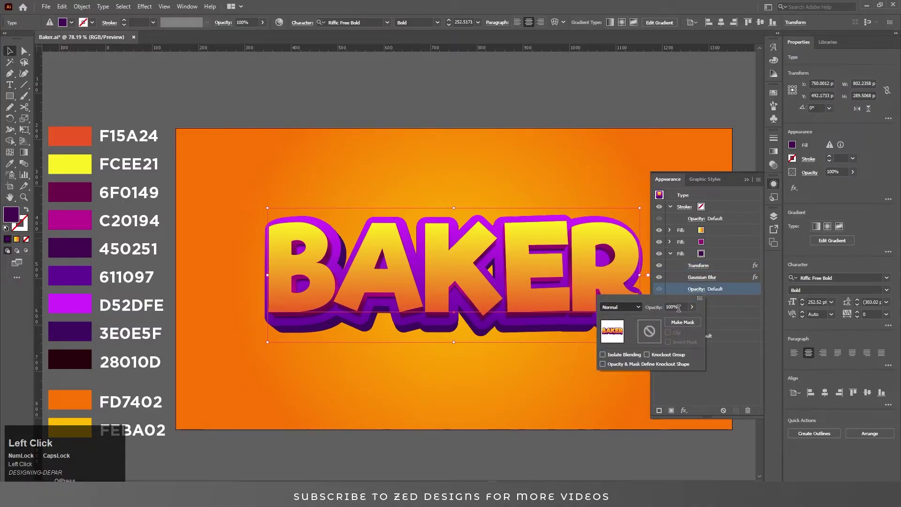
click(717, 389)
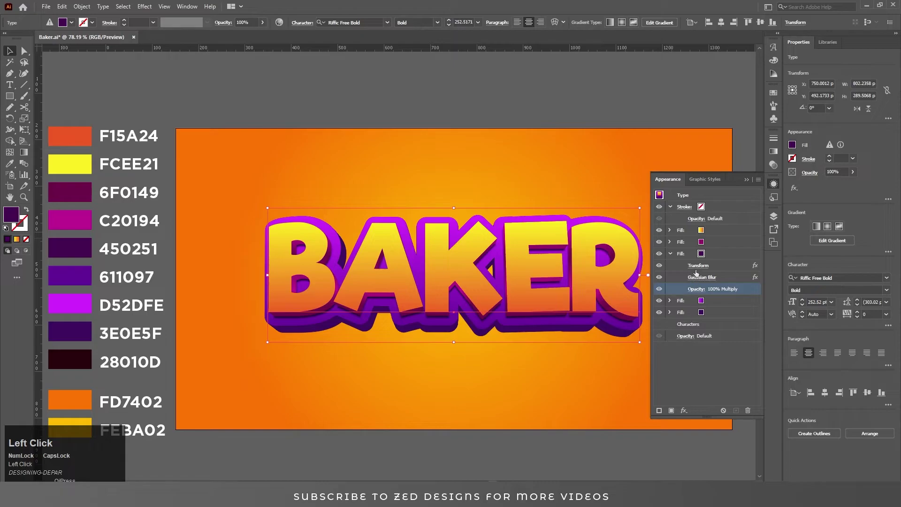
Set the dark purple fill's Gaussian Blur radius to 10 pixels and collapse the fill's effects.
click(699, 277)
key(Tab)
text(10)
key(Tab)
click(726, 233)
click(726, 257)
click(670, 253)
Duplicate the purple gradient fill and colour the upper copy black.
click(721, 275)
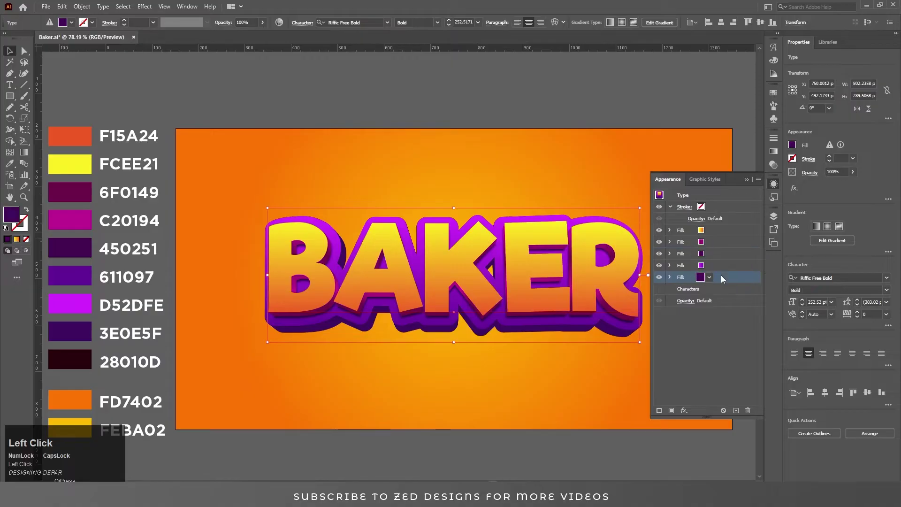
click(720, 270)
click(736, 410)
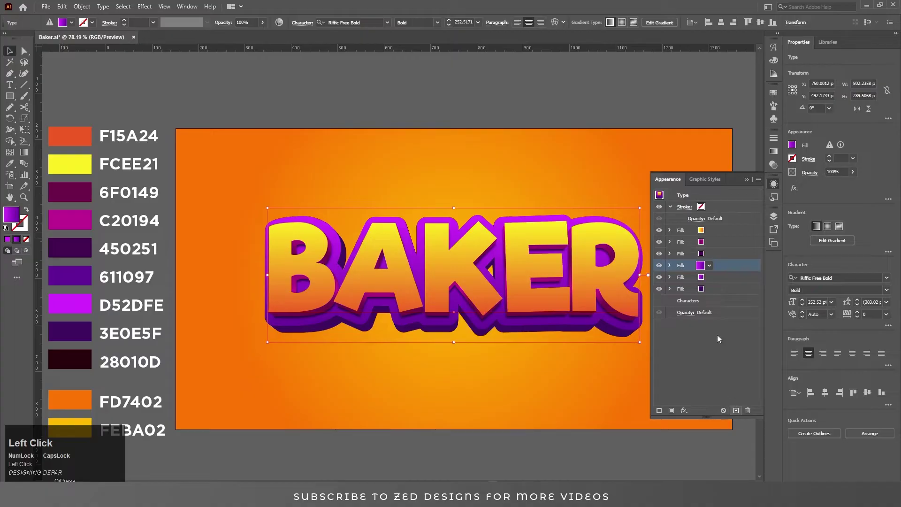
click(709, 266)
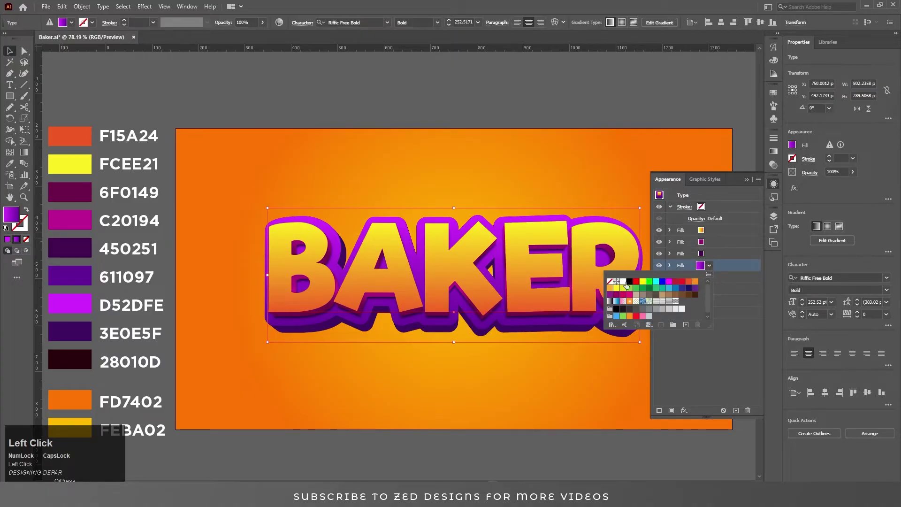
click(657, 308)
Set the black fill's Transform effect to 94% horizontal scale and a 25 px vertical move.
click(670, 266)
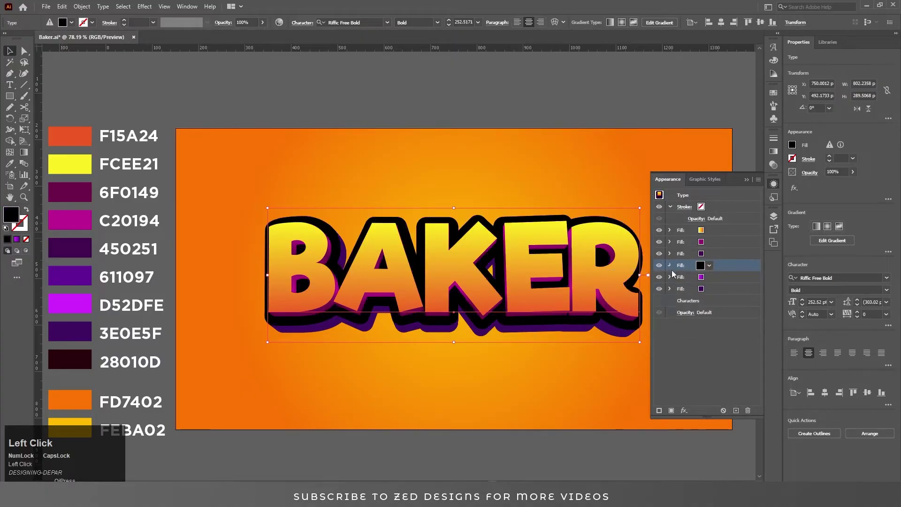
click(698, 288)
key(Tab)
key(Tab)
key(shift+Tab)
key(shift+Tab)
text(94)
key(Tab)
key(Tab)
key(Tab)
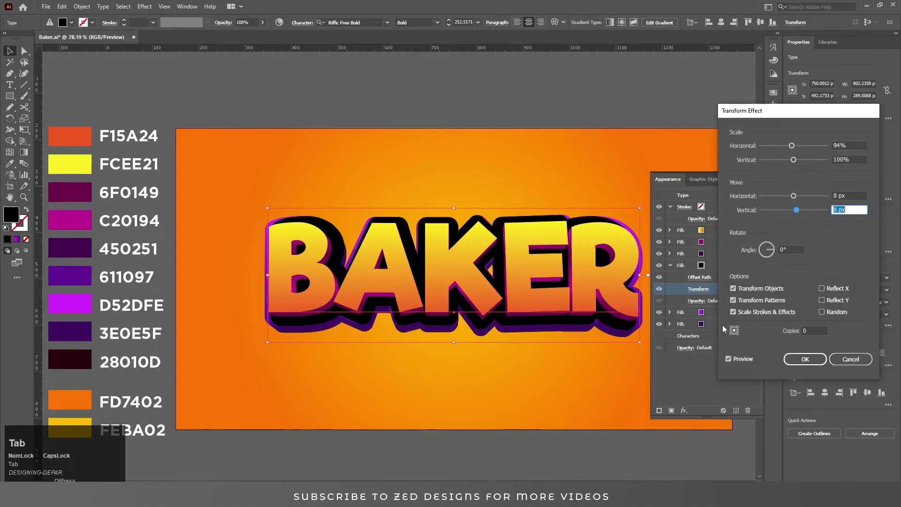
text(20)
key(Tab)
key(shift+Tab)
text(25)
key(Tab)
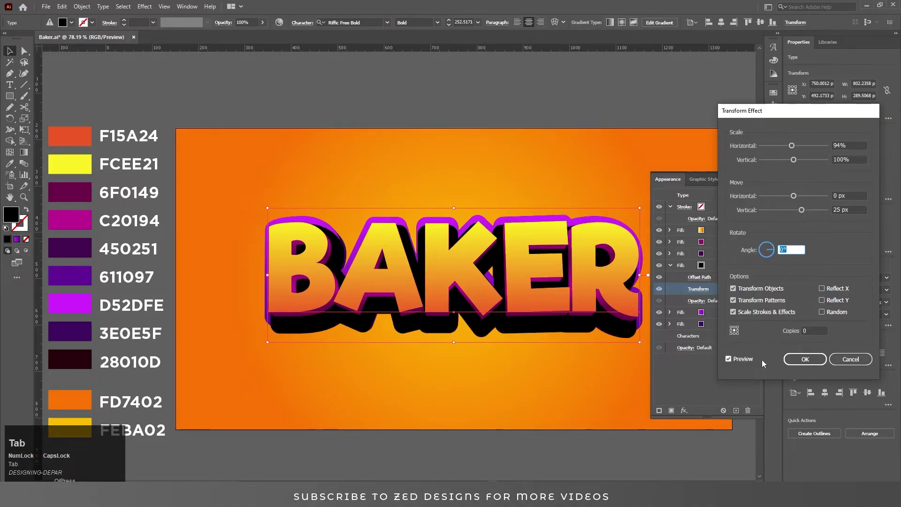
click(776, 362)
key(Return)
Move the black fill below all other fills and set its Transform effect to 90% horizontal scale and a 30 px vertical move.
click(671, 265)
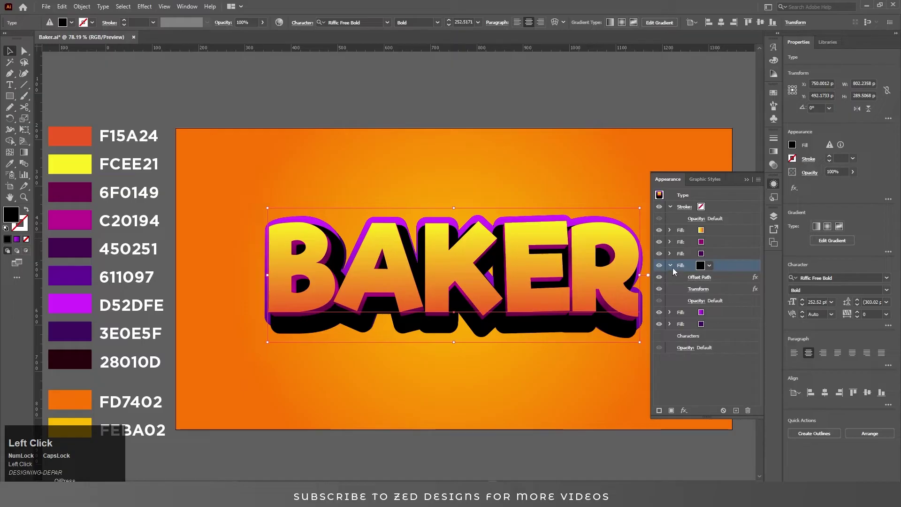
drag(682, 271, 721, 293)
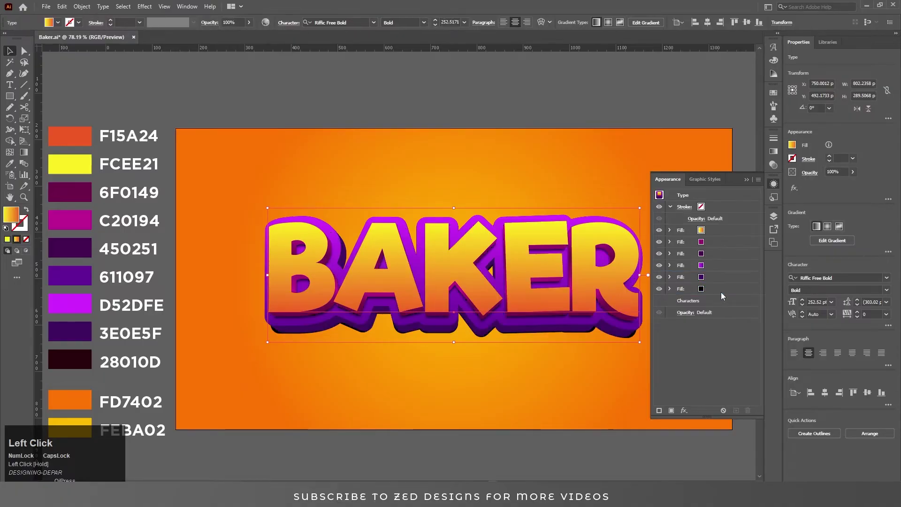
click(669, 289)
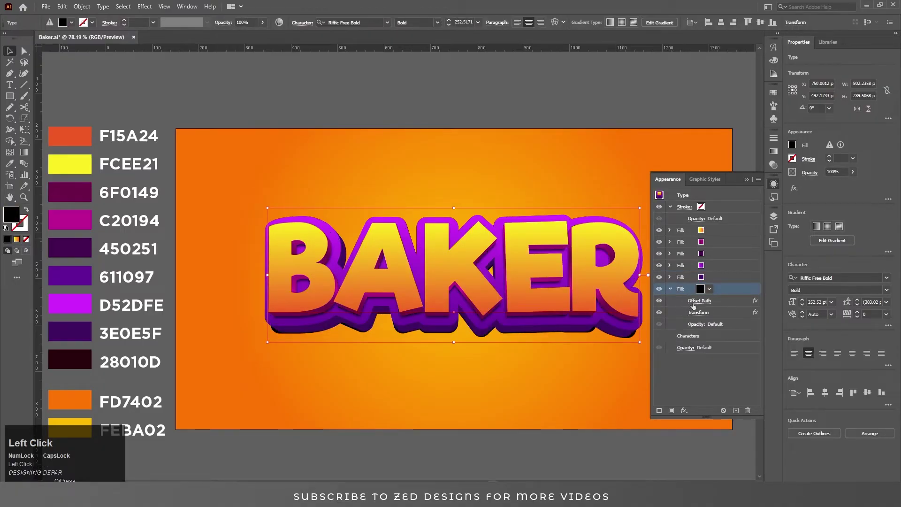
click(698, 312)
key(Tab)
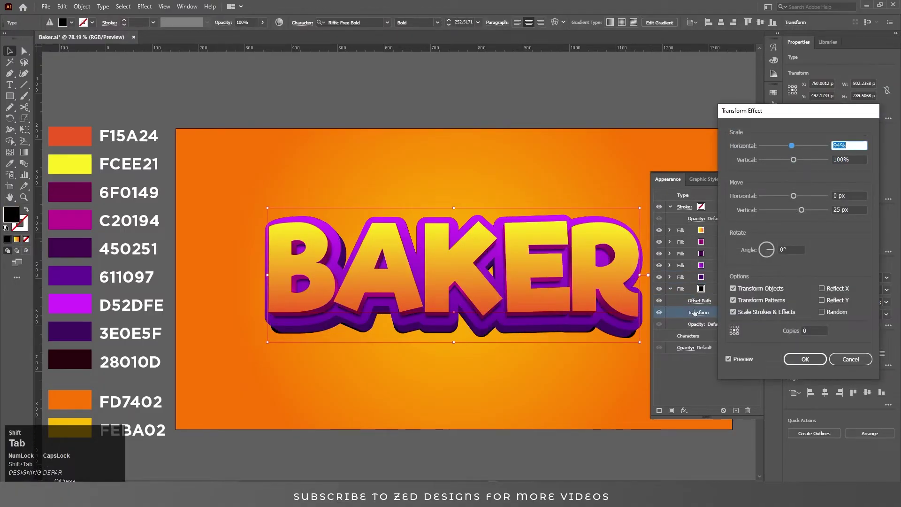
key(Tab)
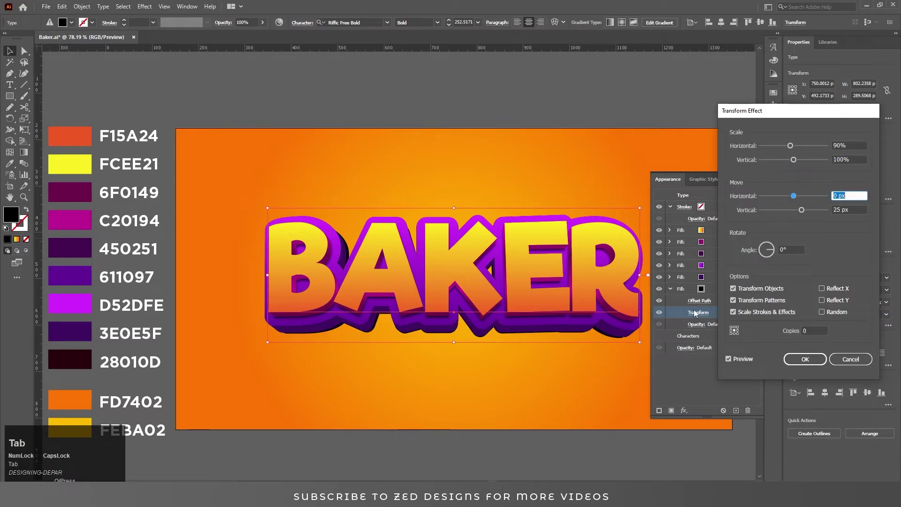
key(Tab)
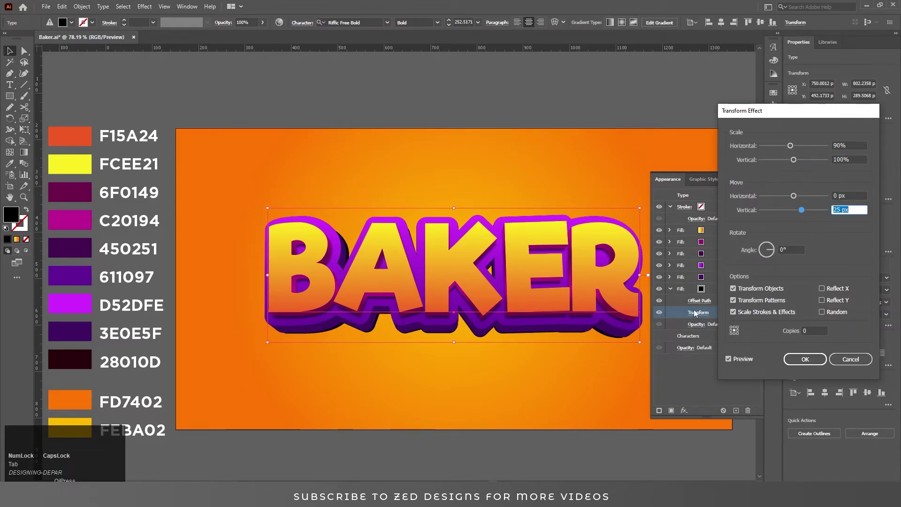
text(30)
key(Tab)
click(803, 364)
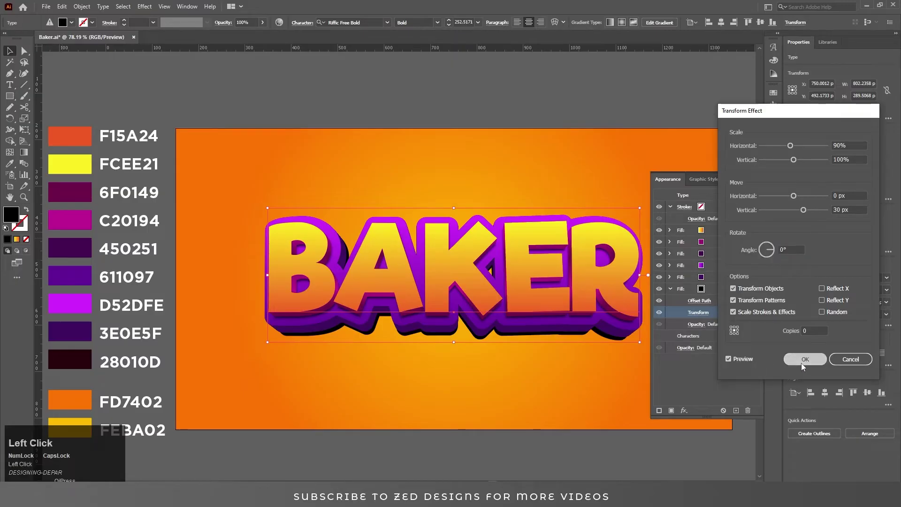
Change the lowest black fill's colour to hex 28010D.
click(733, 290)
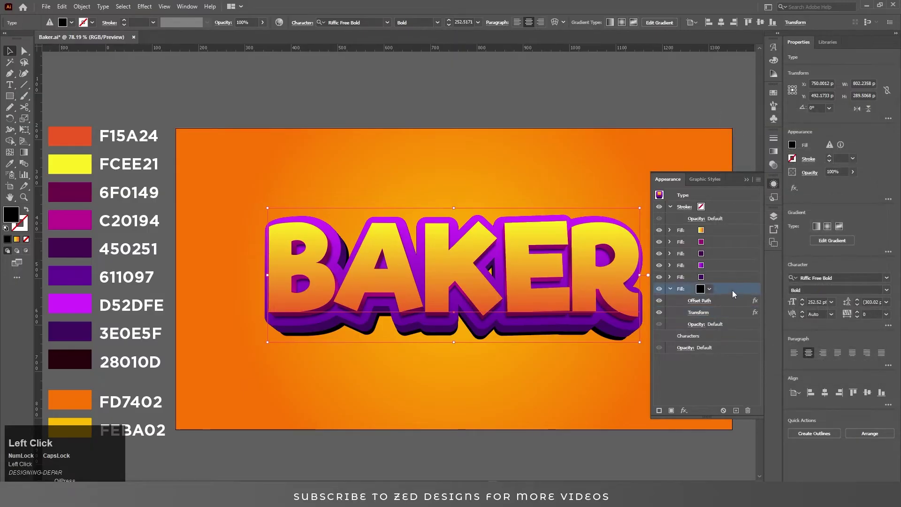
double_click(14, 219)
text(28010D)
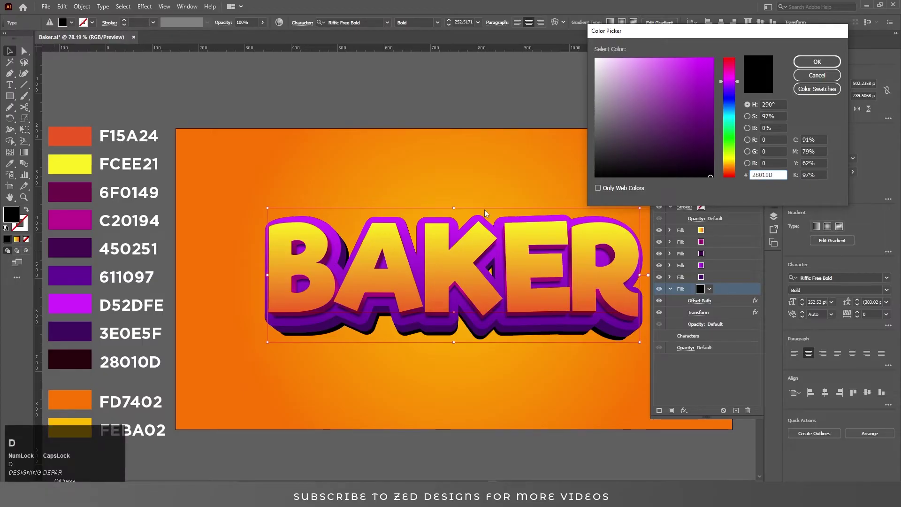
click(814, 62)
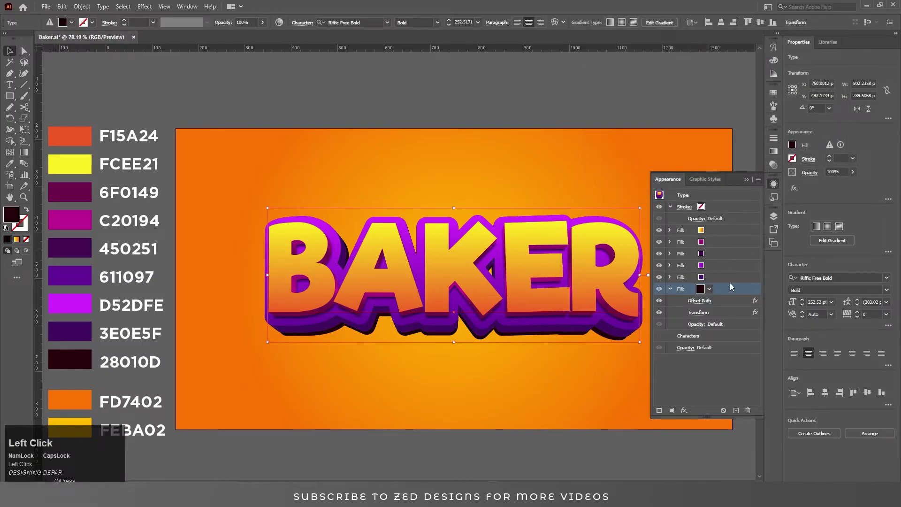
Set the blending mode of the lowest fill, coloured 28010D, to Multiply.
click(697, 327)
click(627, 342)
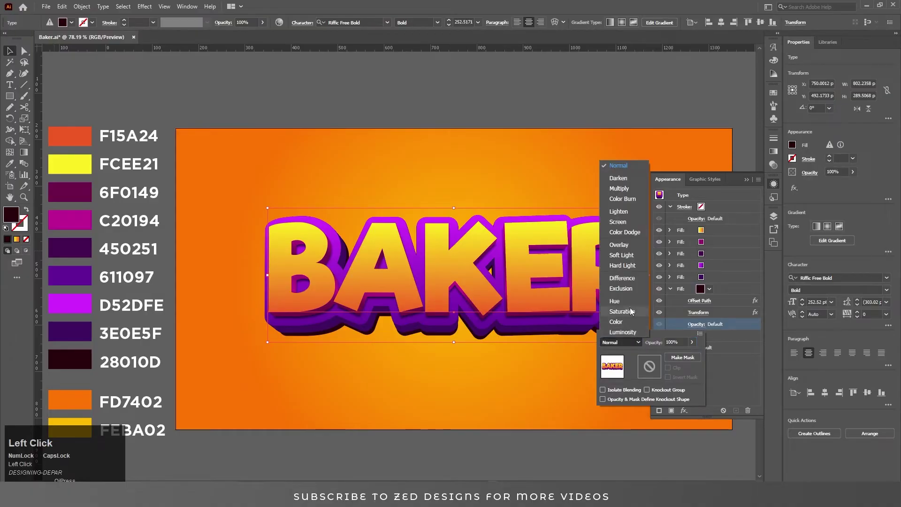
click(620, 188)
Add a Gaussian Blur effect with a 13-pixel radius to the lowest fill.
click(724, 290)
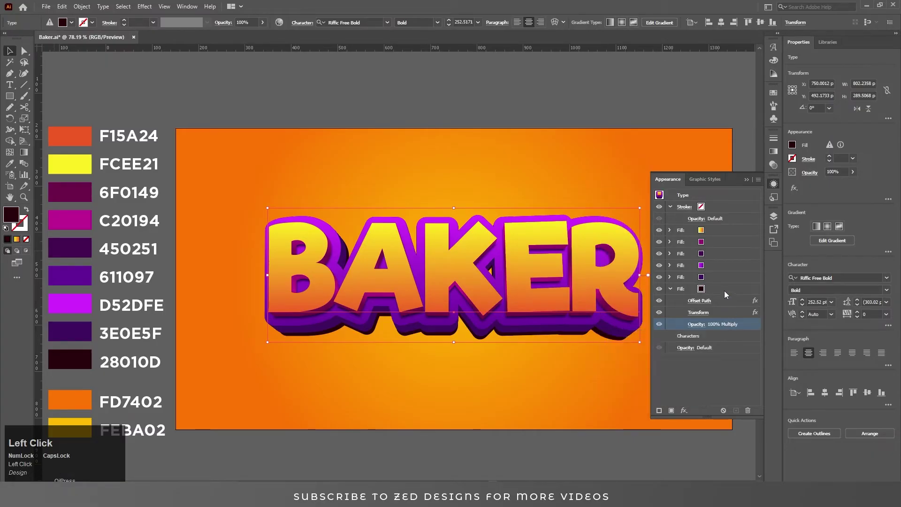
click(687, 410)
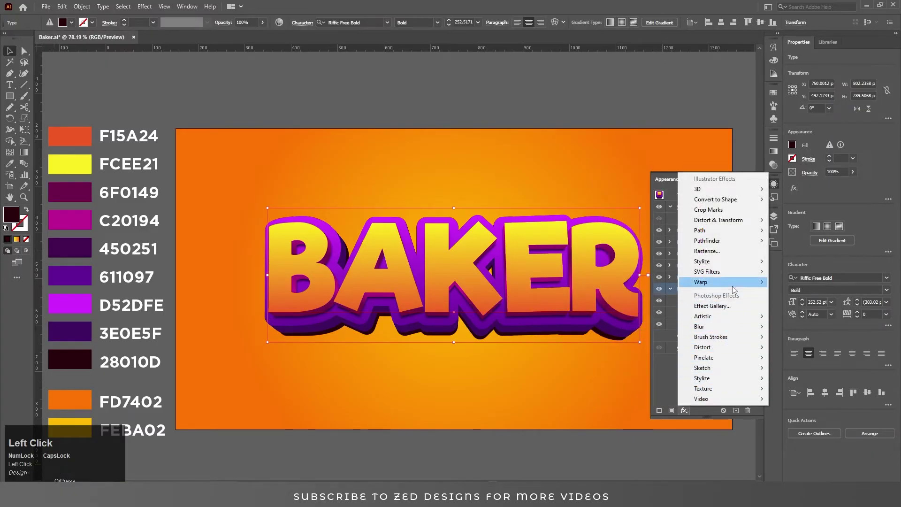
mouse_move(750, 333)
click(798, 326)
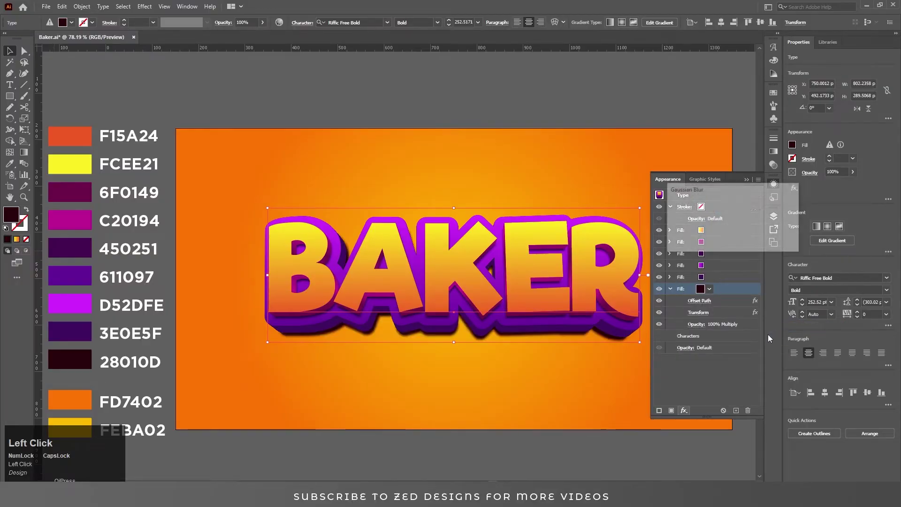
key(Tab)
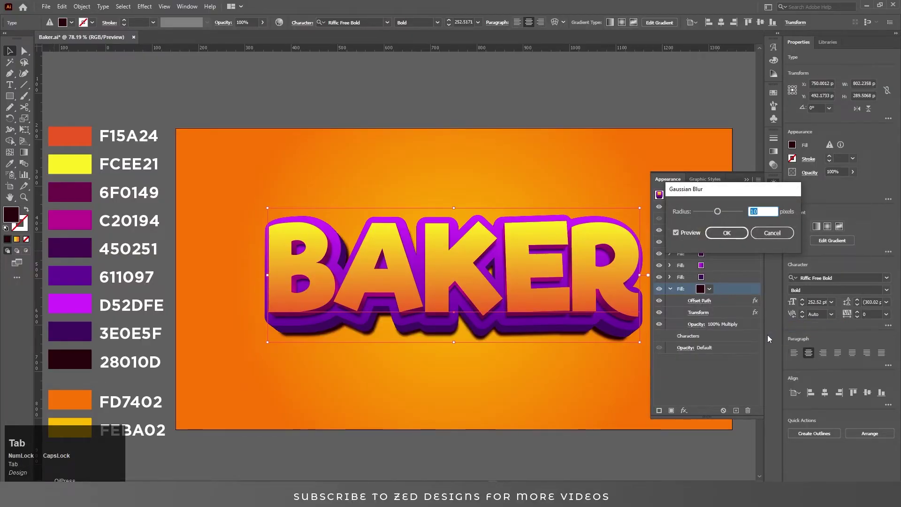
text(13)
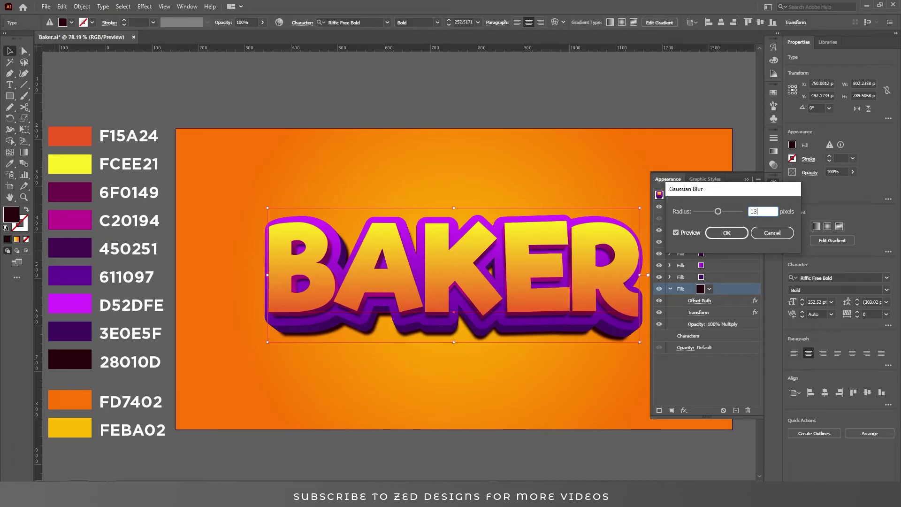
key(Tab)
click(726, 233)
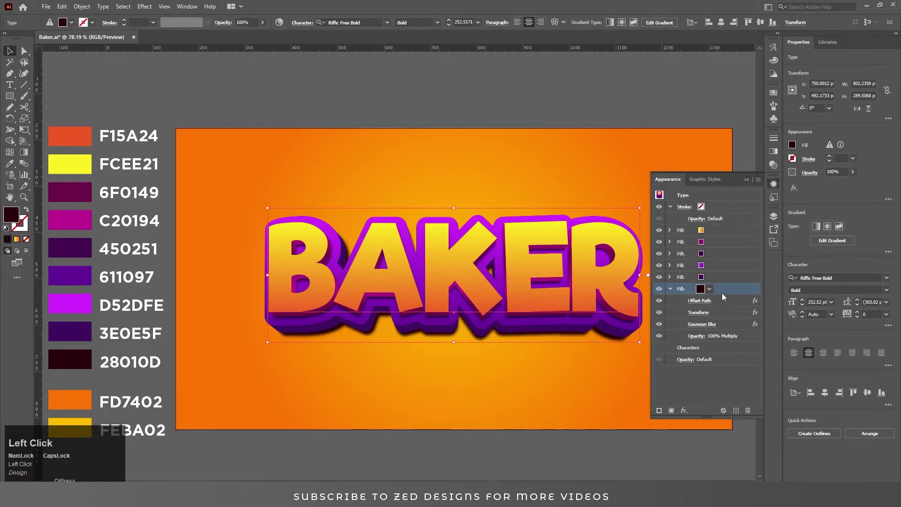
Duplicate the lowest blurred Multiply fill, coloured 28010D, in the text's appearance.
click(670, 290)
click(736, 410)
click(716, 300)
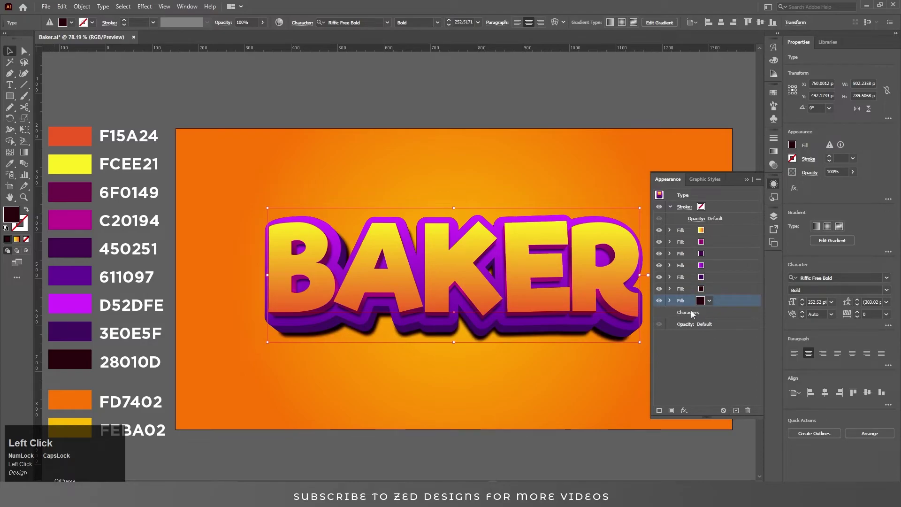
Set the vertical scale of the lowest fill's Transform effect to 110%.
click(670, 302)
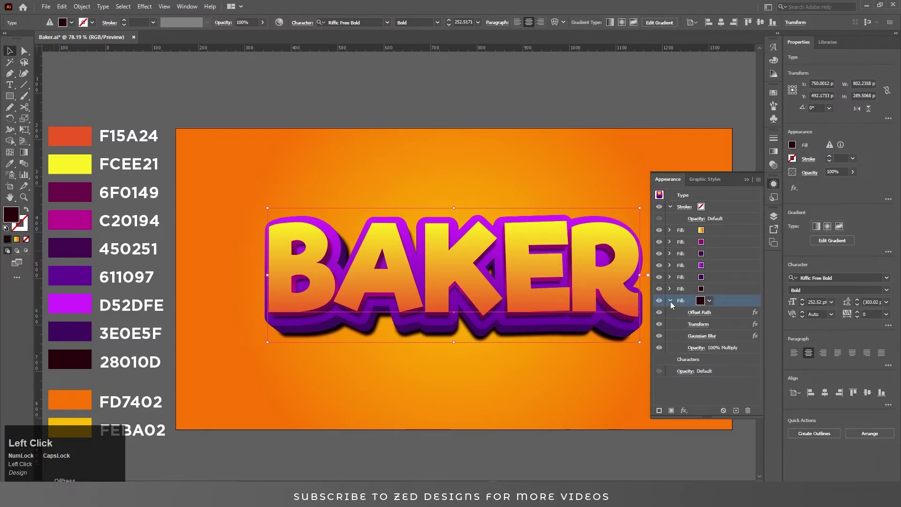
click(695, 325)
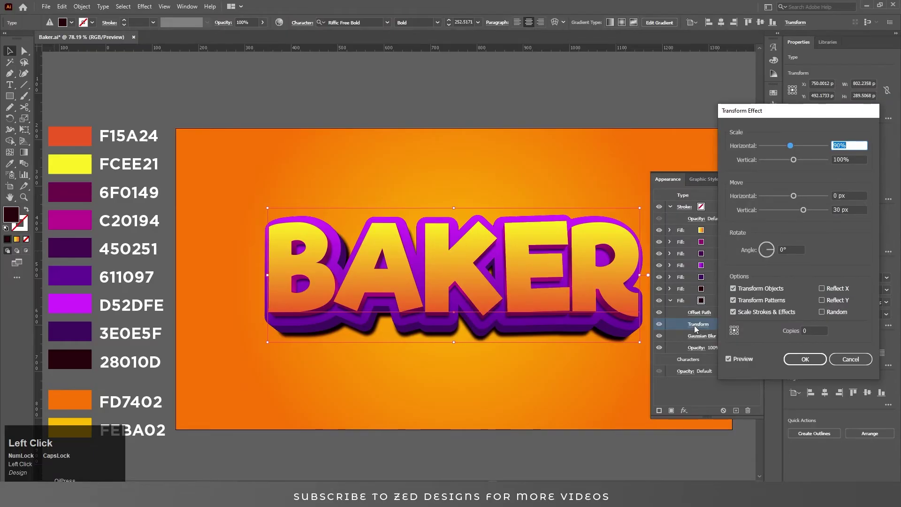
key(Tab)
text(105)
key(Tab)
key(shift+Tab)
text(110)
key(Tab)
click(808, 360)
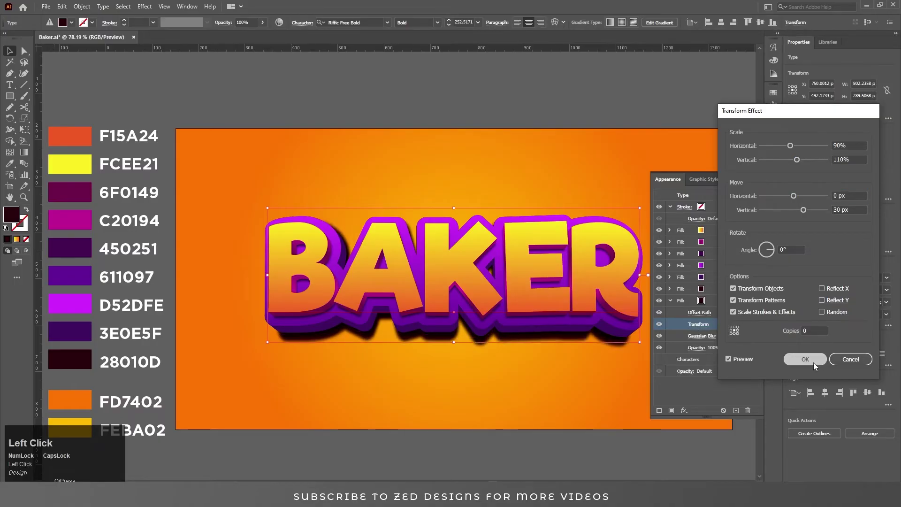
Set the radius of the lowest fill's Gaussian Blur to 60 pixels.
click(707, 337)
key(Tab)
text(0)
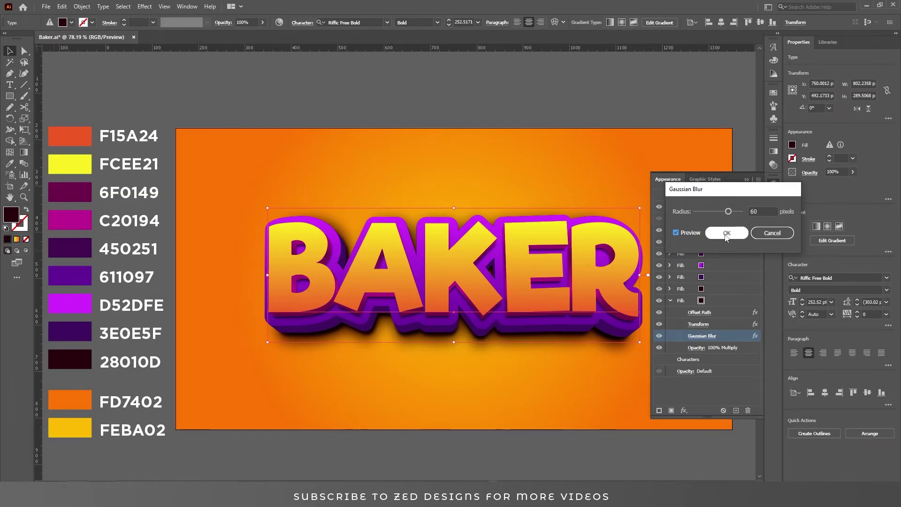
click(726, 235)
Reduce the lowest Multiply fill's opacity to 70%.
click(696, 348)
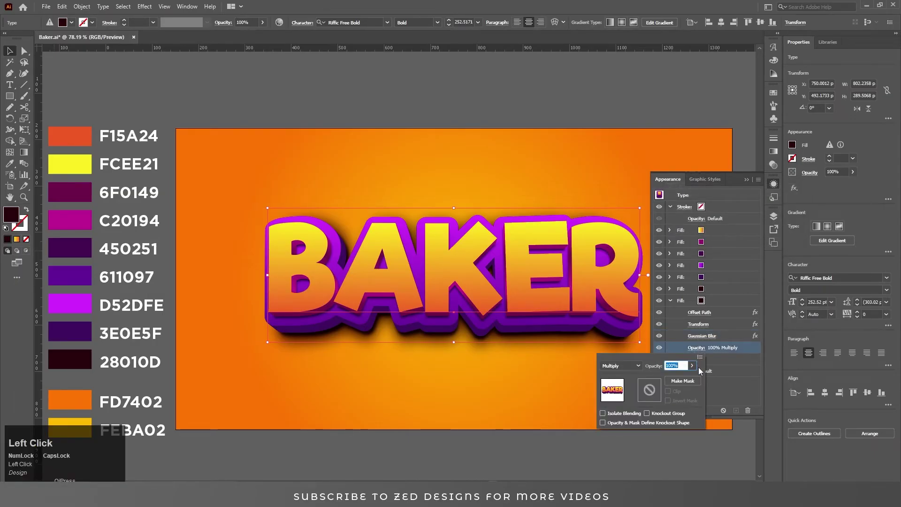
text(70)
key(Tab)
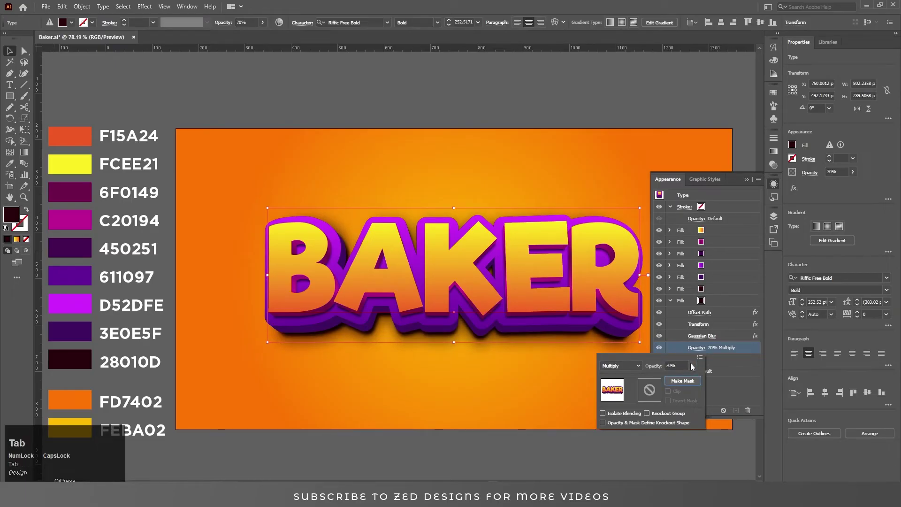
click(702, 334)
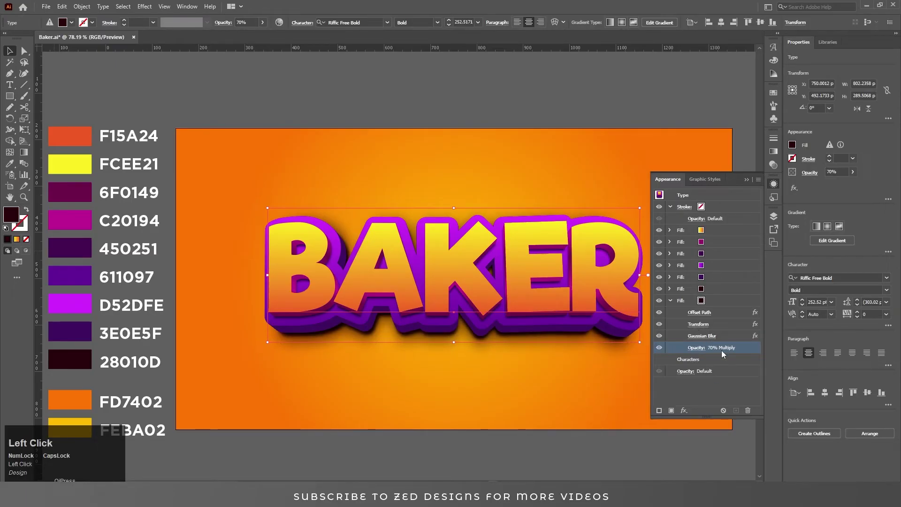
Set the vertical move of the lowest fill's Transform effect to 50 px and collapse that fill.
click(699, 324)
key(Tab)
key(Tab)
key(Tab)
text(50)
key(Tab)
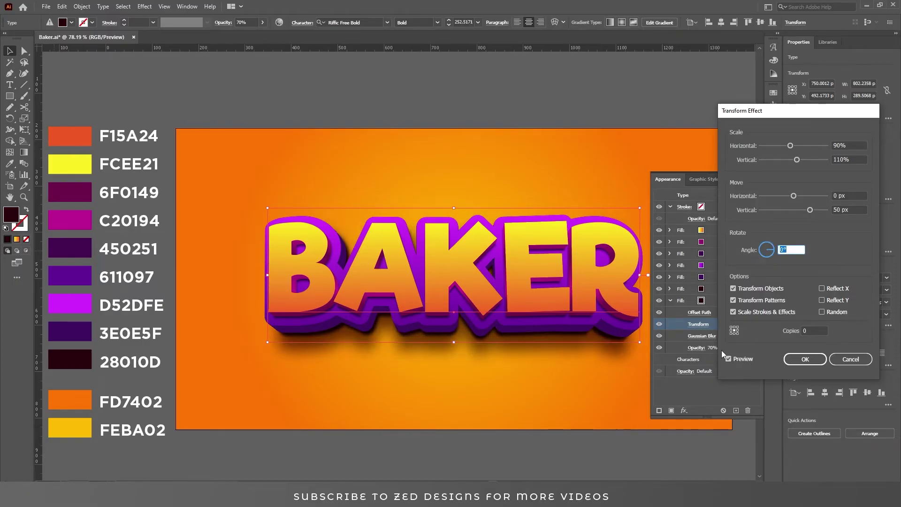
click(802, 359)
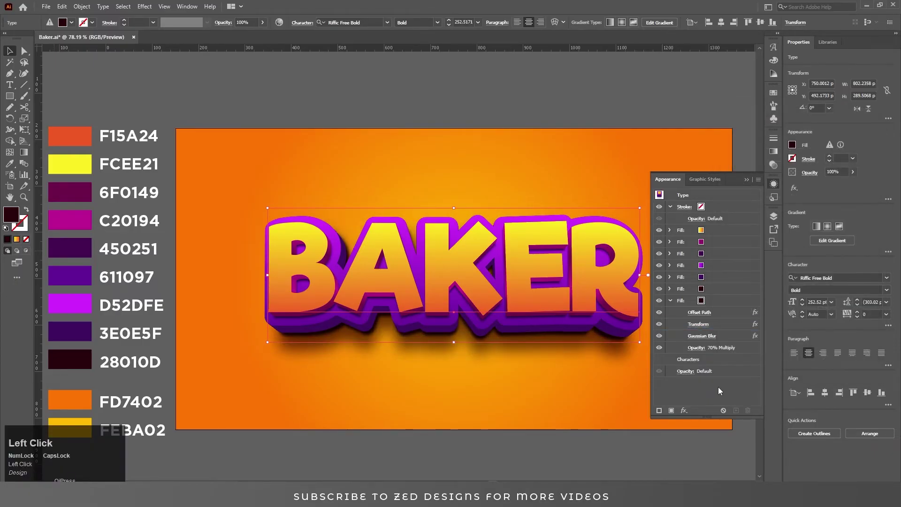
click(670, 300)
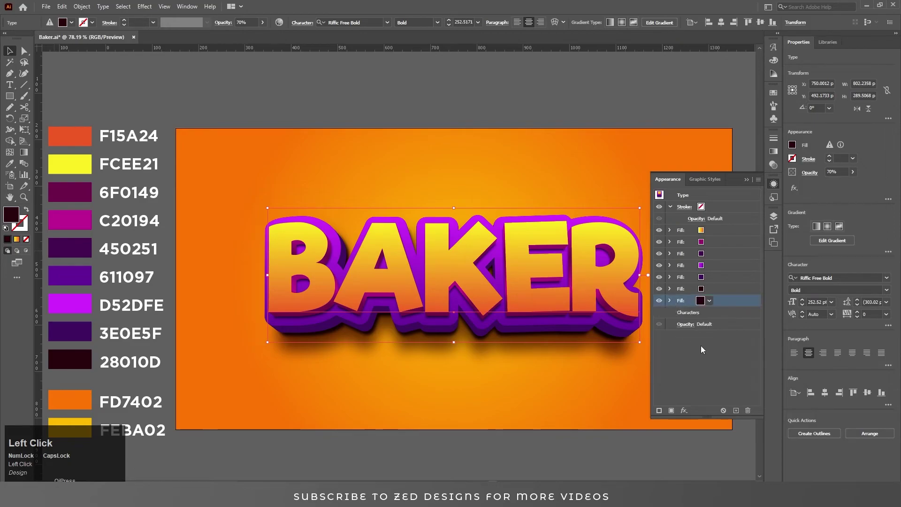
Duplicate the yellow-orange gradient fill and apply the wavy-line pattern swatch to the upper copy.
click(714, 232)
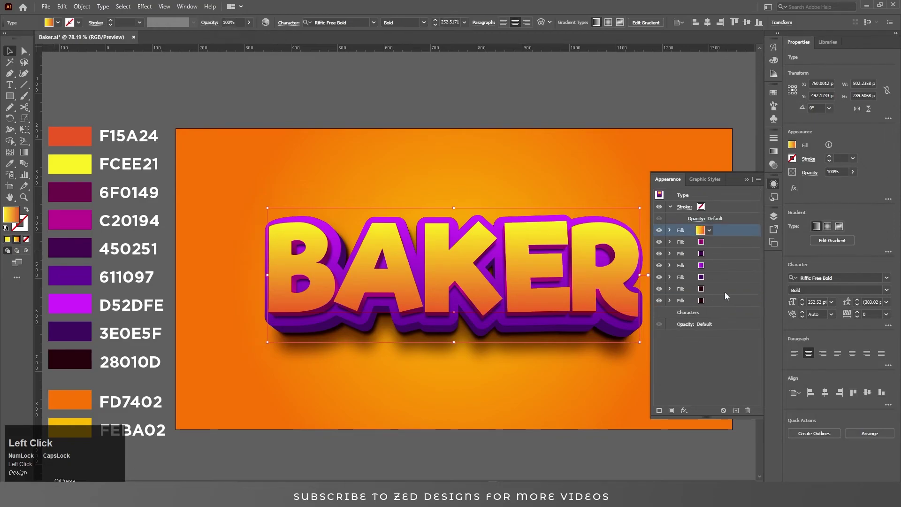
click(736, 412)
click(709, 231)
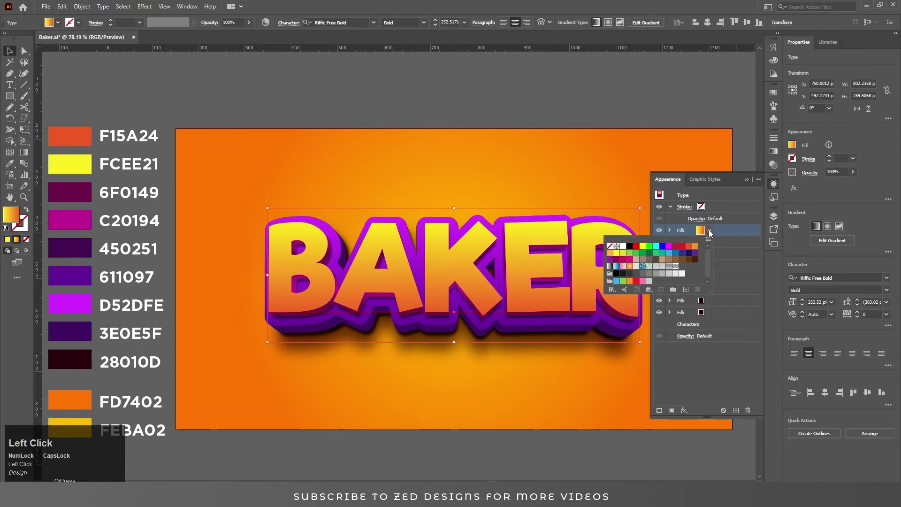
click(675, 267)
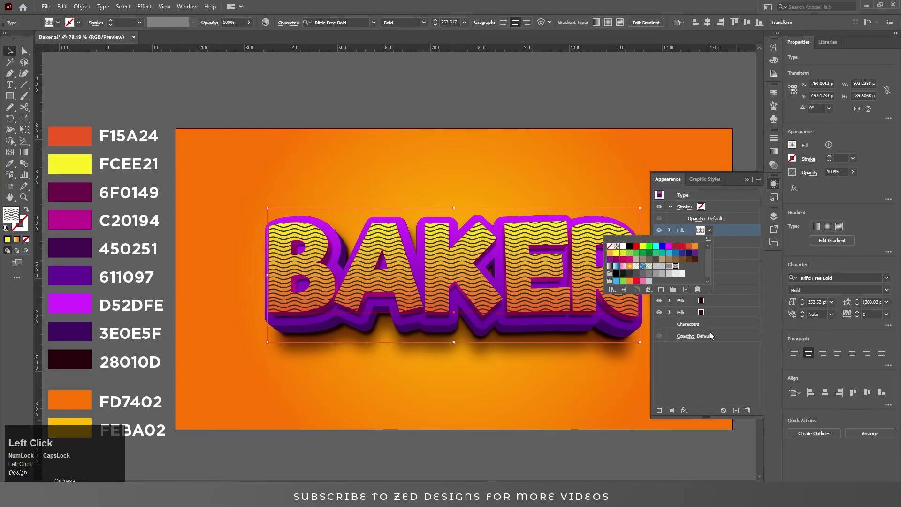
Set the blending mode of the wavy-line pattern fill to Color Dodge.
click(671, 231)
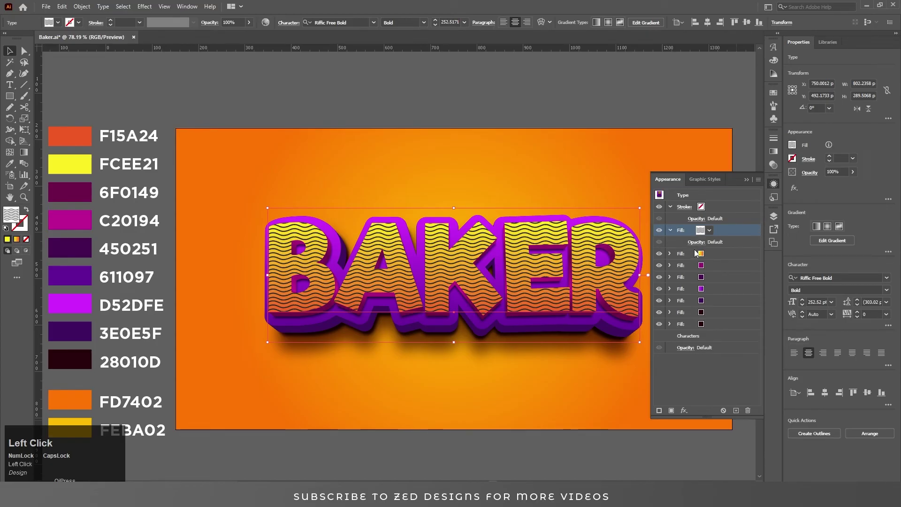
click(697, 242)
click(632, 259)
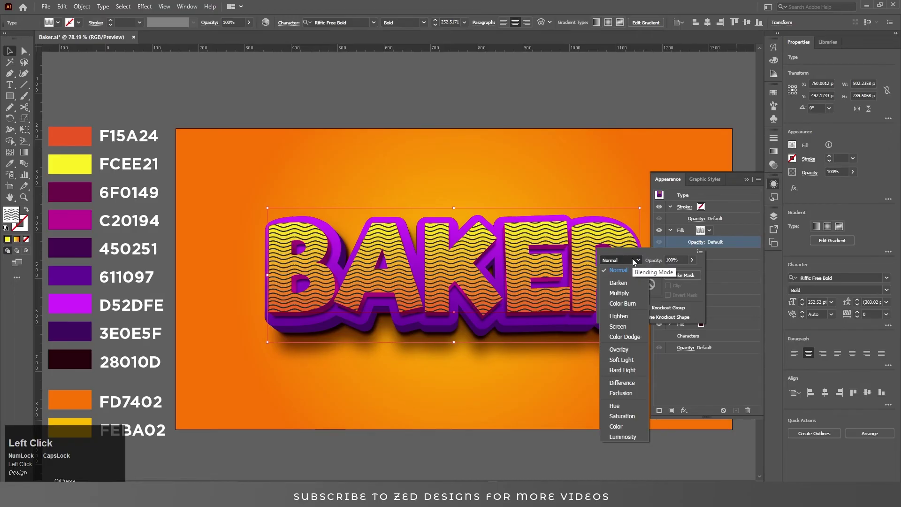
click(629, 337)
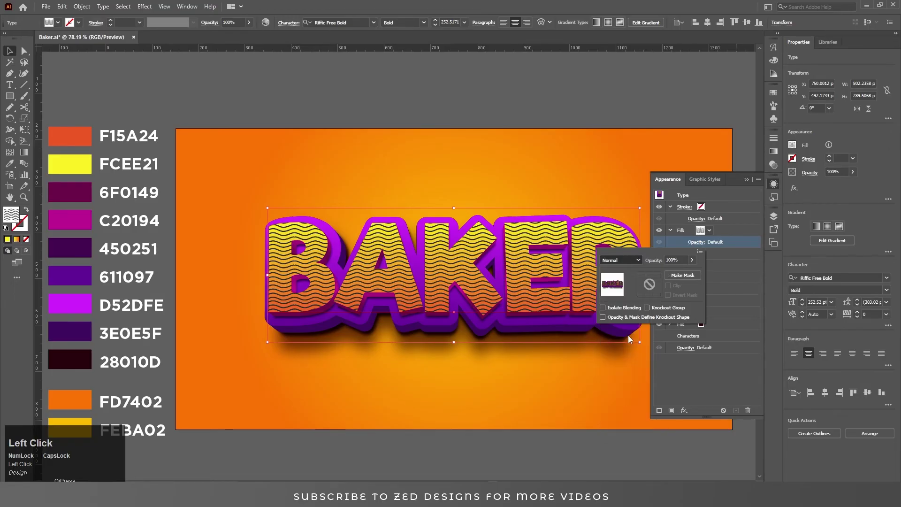
click(725, 233)
click(733, 233)
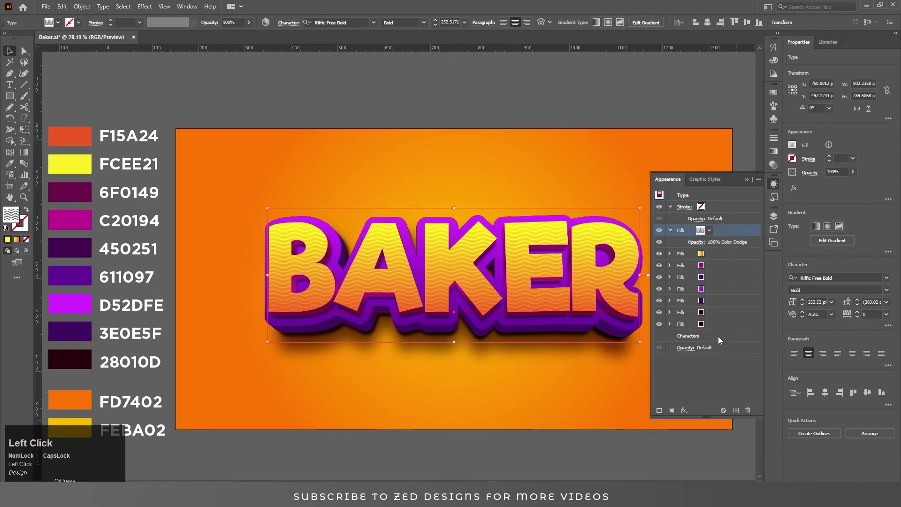
click(719, 375)
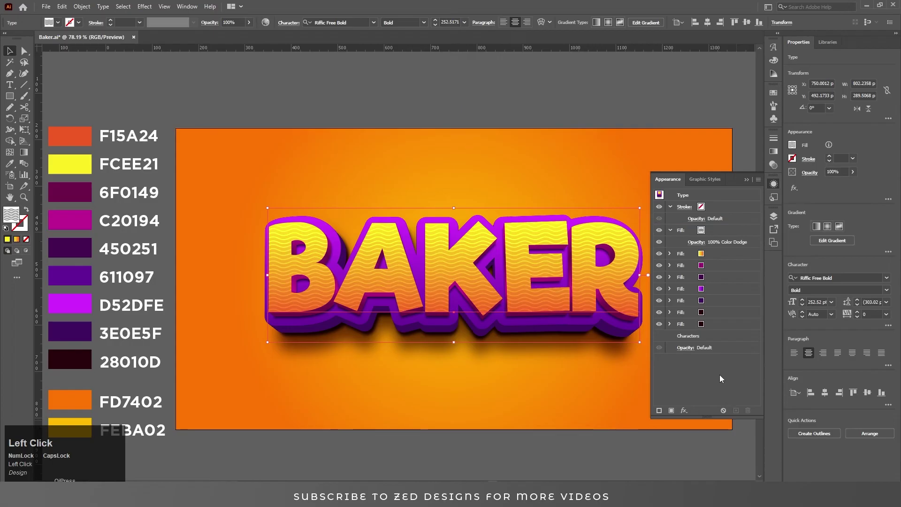
click(745, 180)
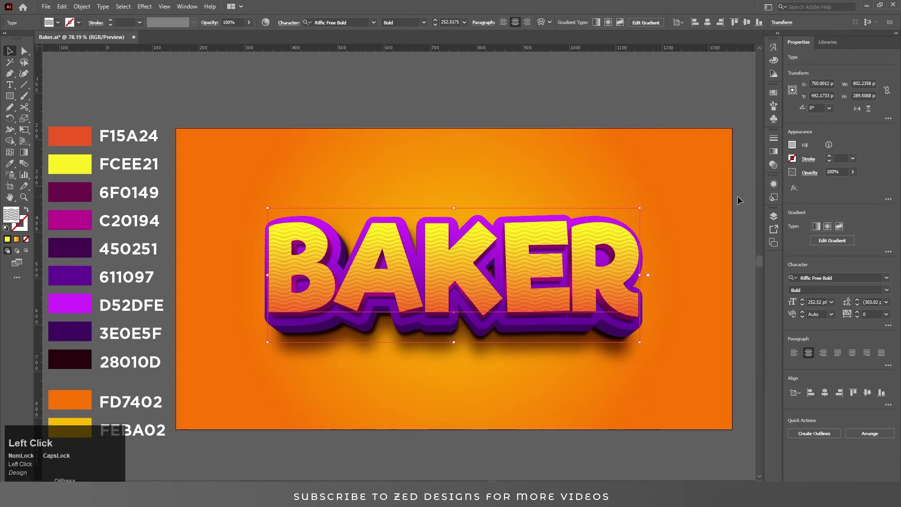
Apply a horizontal Arc warp effect with a 10% bend to the whole BAKER text object.
click(742, 198)
click(524, 303)
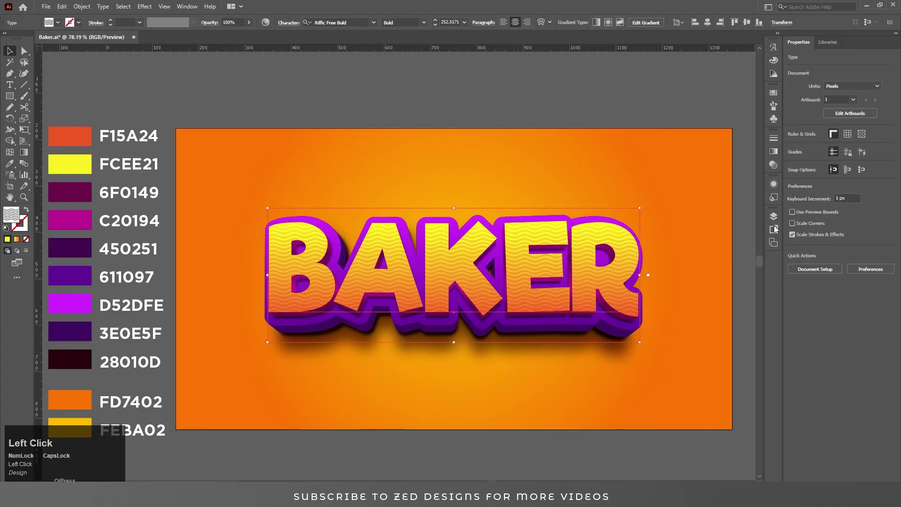
click(774, 183)
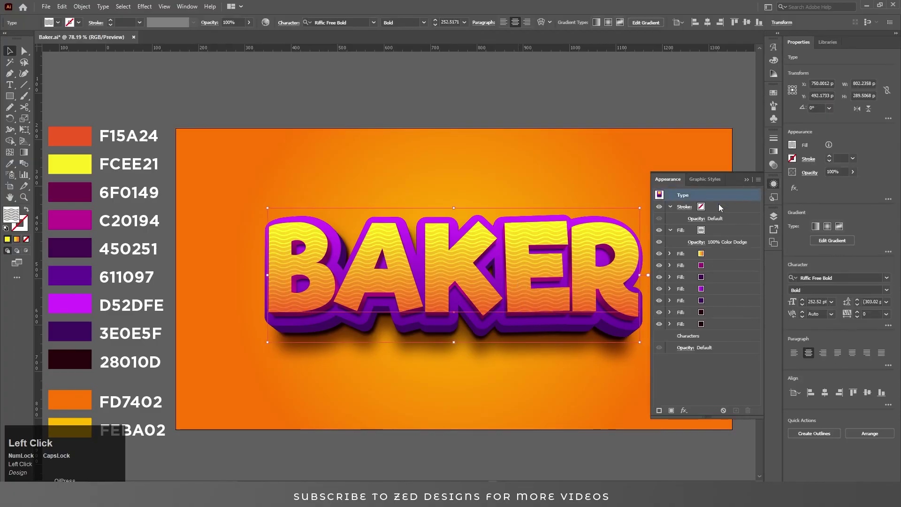
click(685, 410)
mouse_move(747, 285)
click(789, 282)
text(8)
key(Tab)
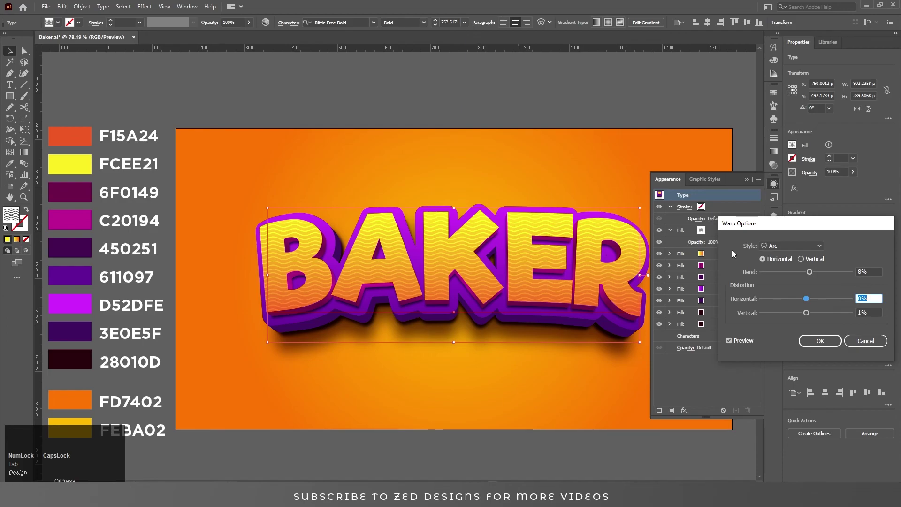
key(shift+Tab)
text(10)
key(Tab)
click(820, 341)
click(746, 179)
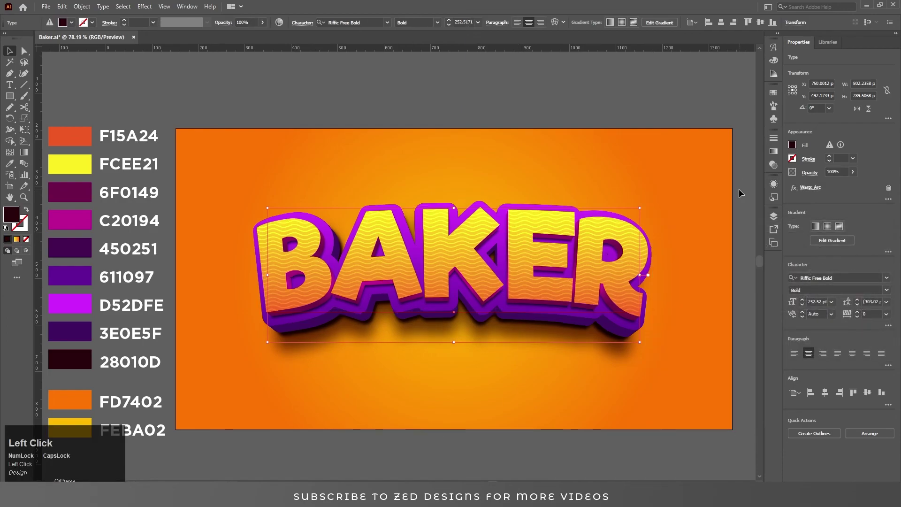